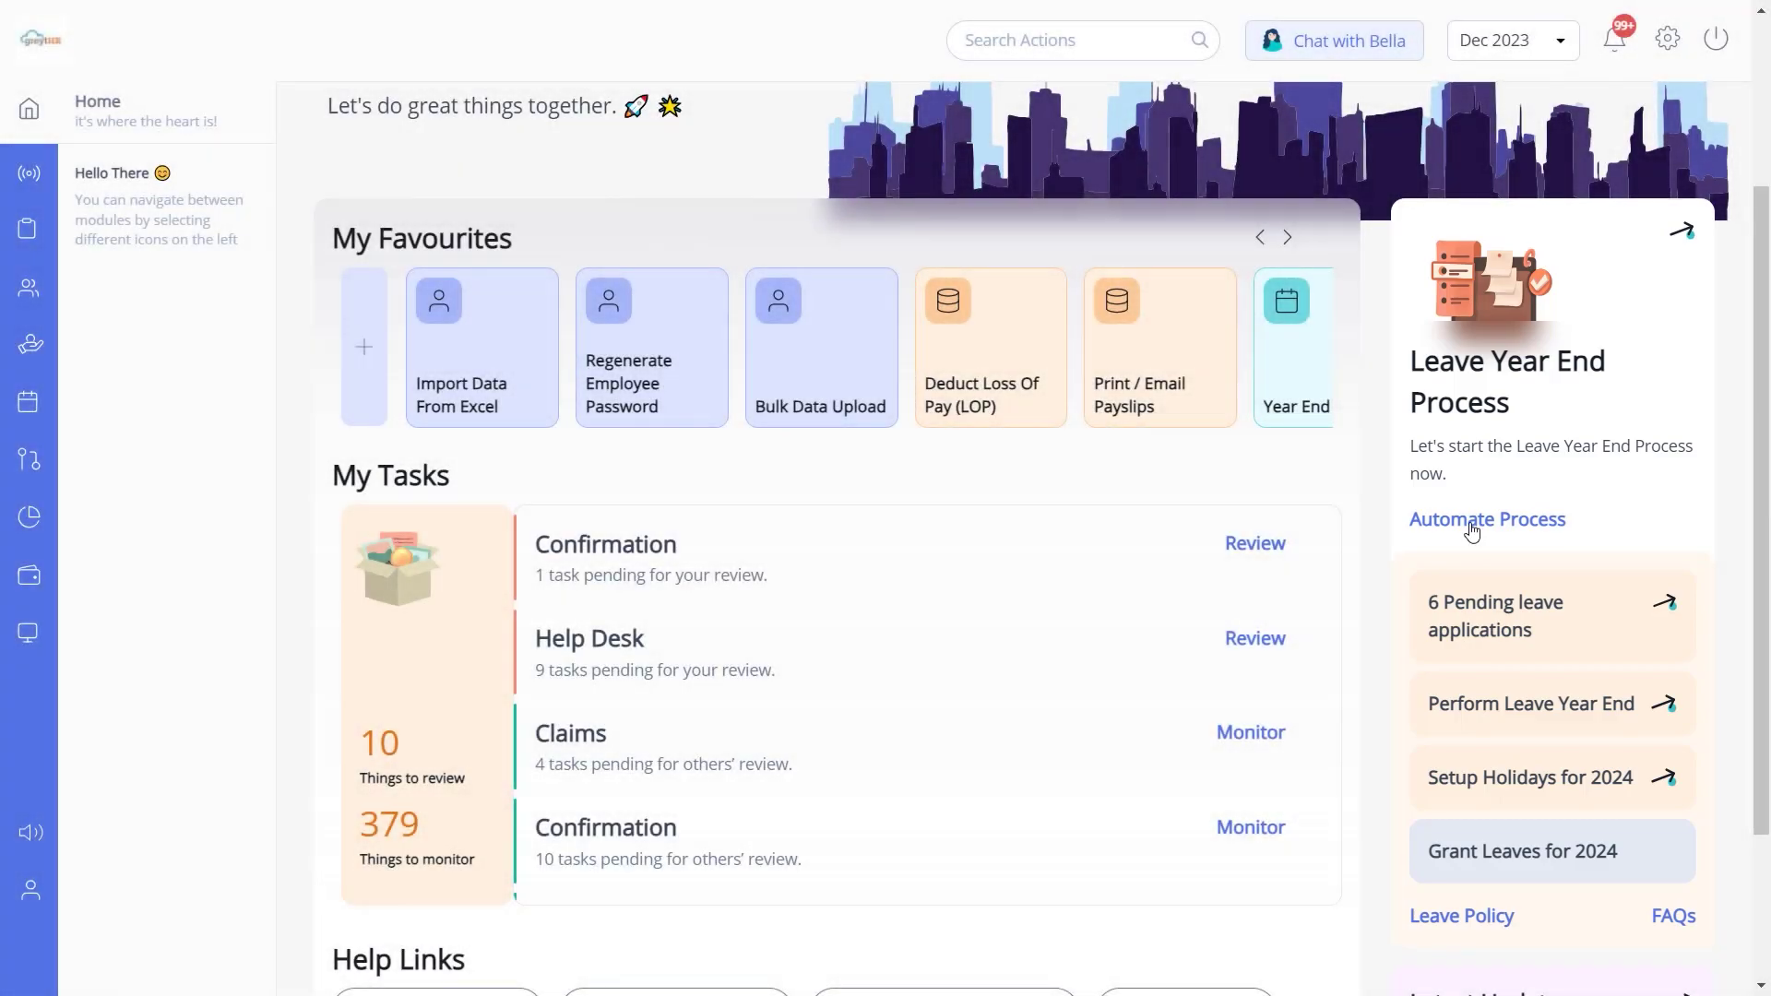
# Set the 2023 leave year-end process to 'Let me do it manually' and submit.
pyautogui.click(1473, 531)
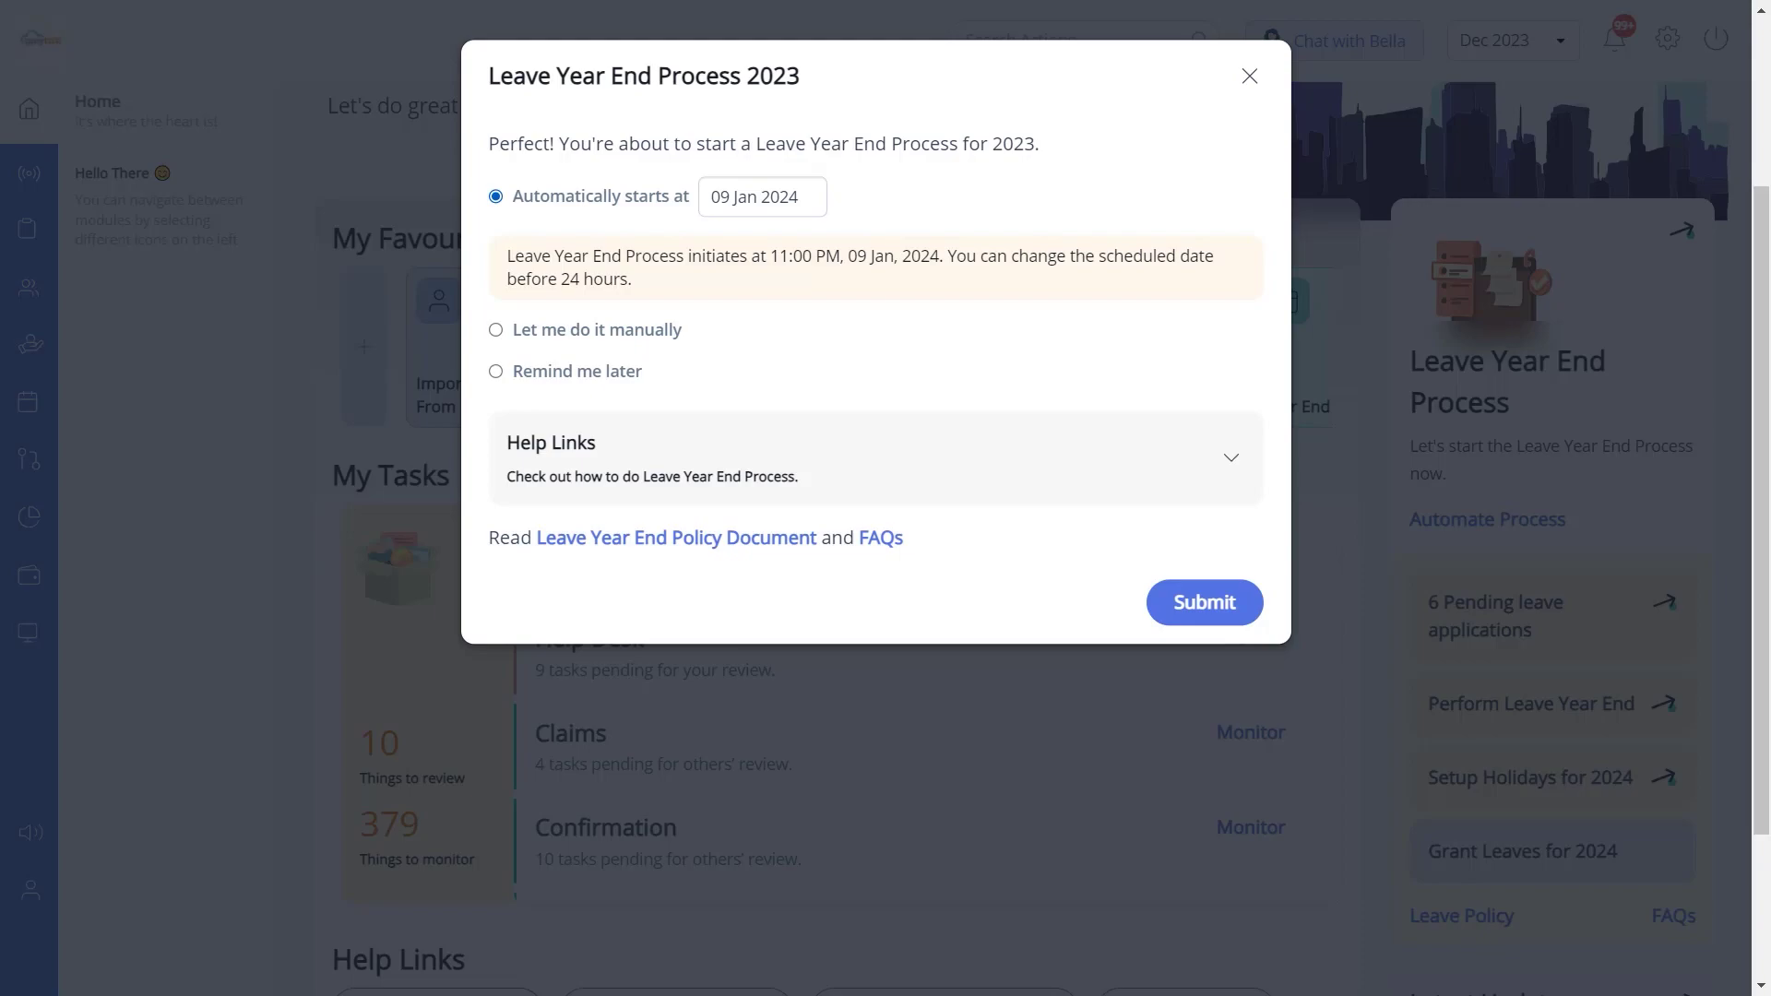
pyautogui.click(497, 331)
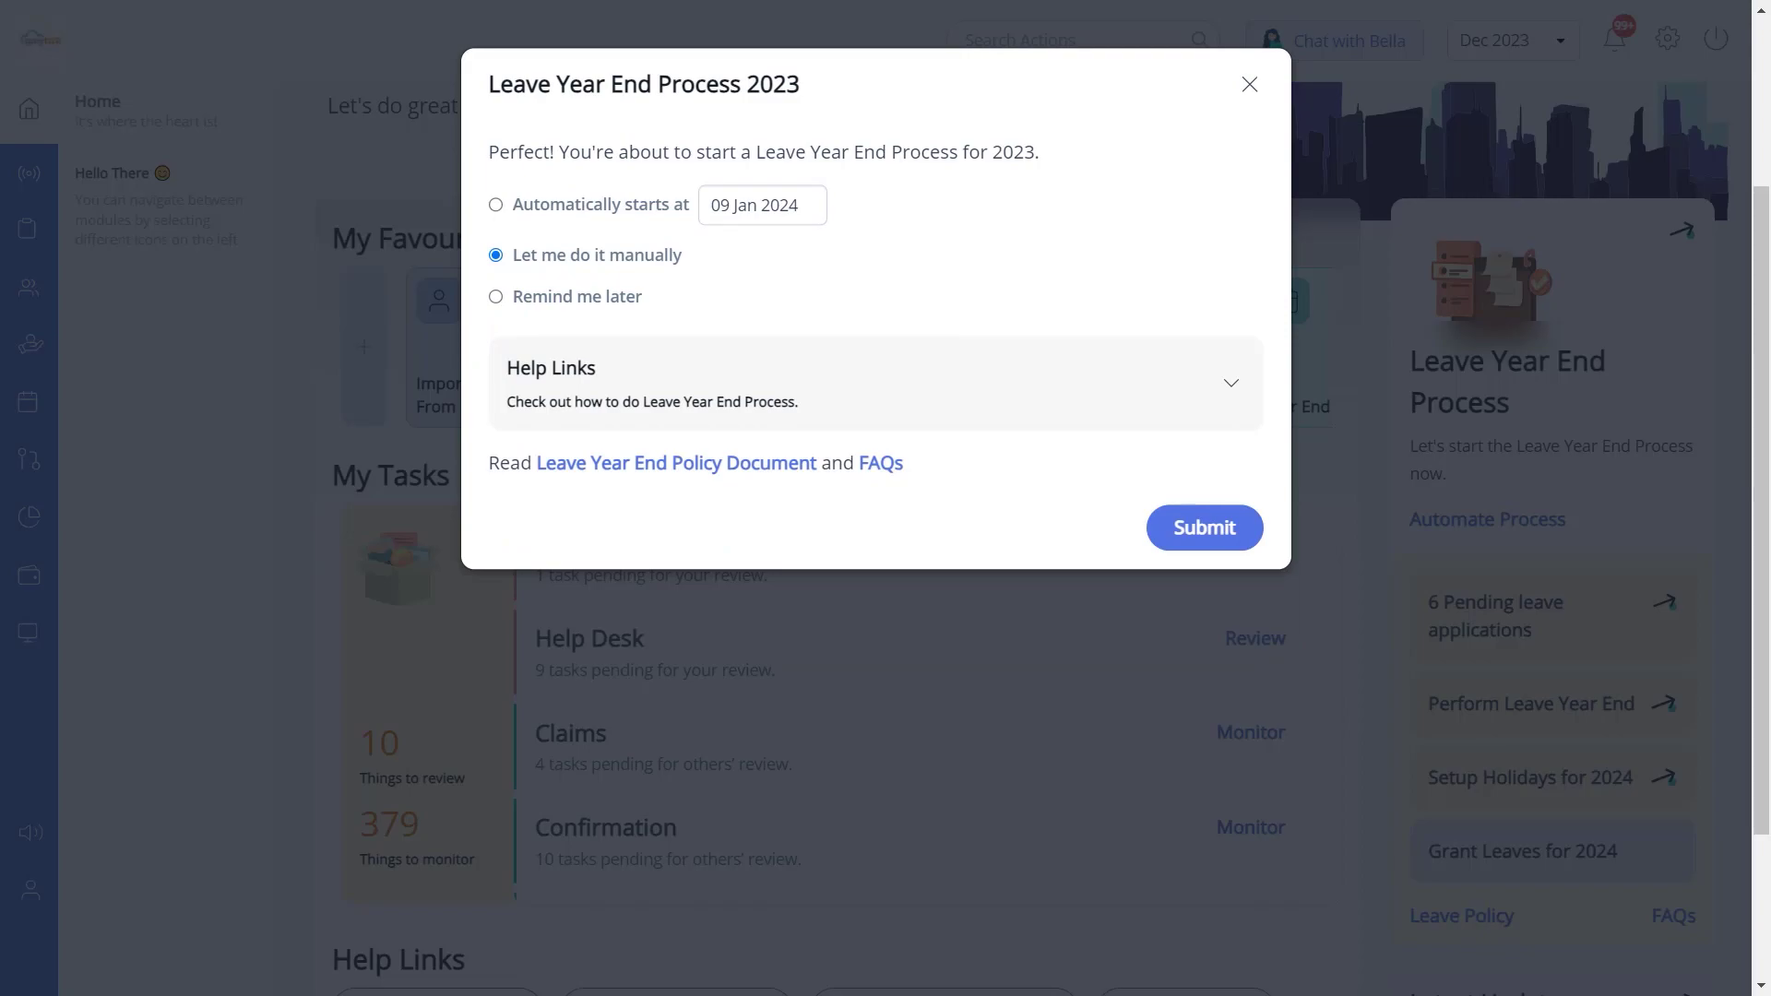
pyautogui.click(1206, 527)
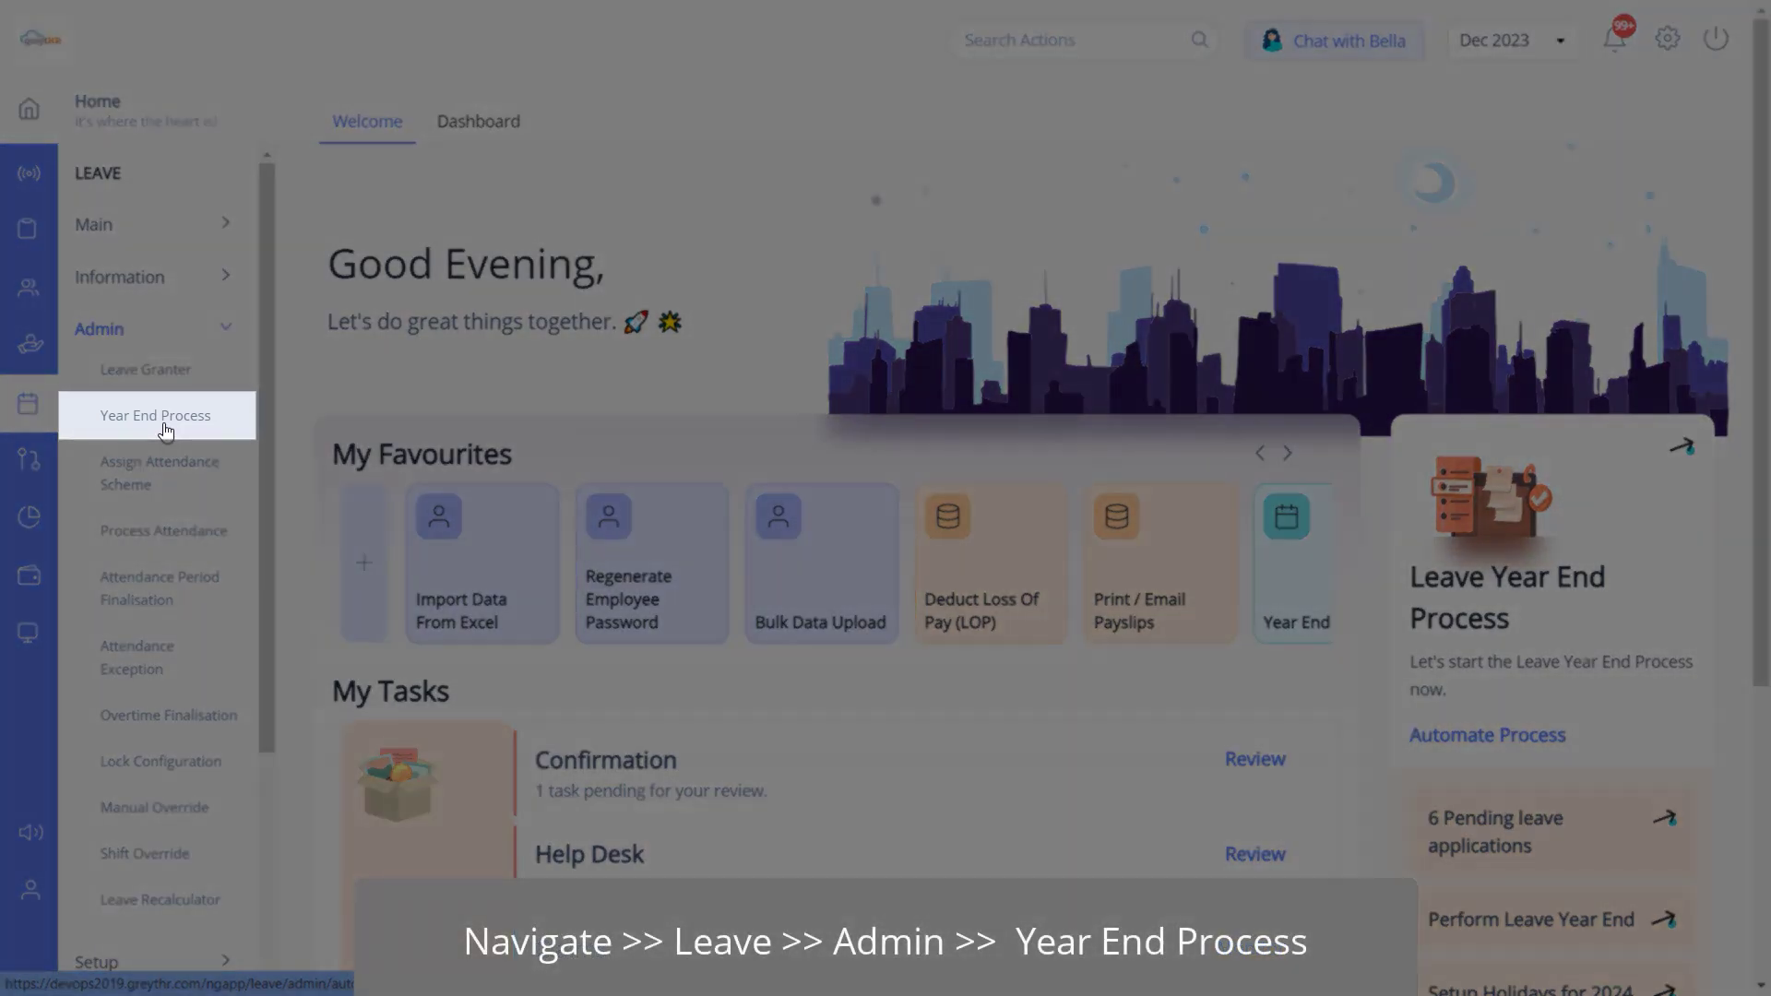
# On the Year End Process page, select all six pending leave applications and accept them.
pyautogui.click(164, 430)
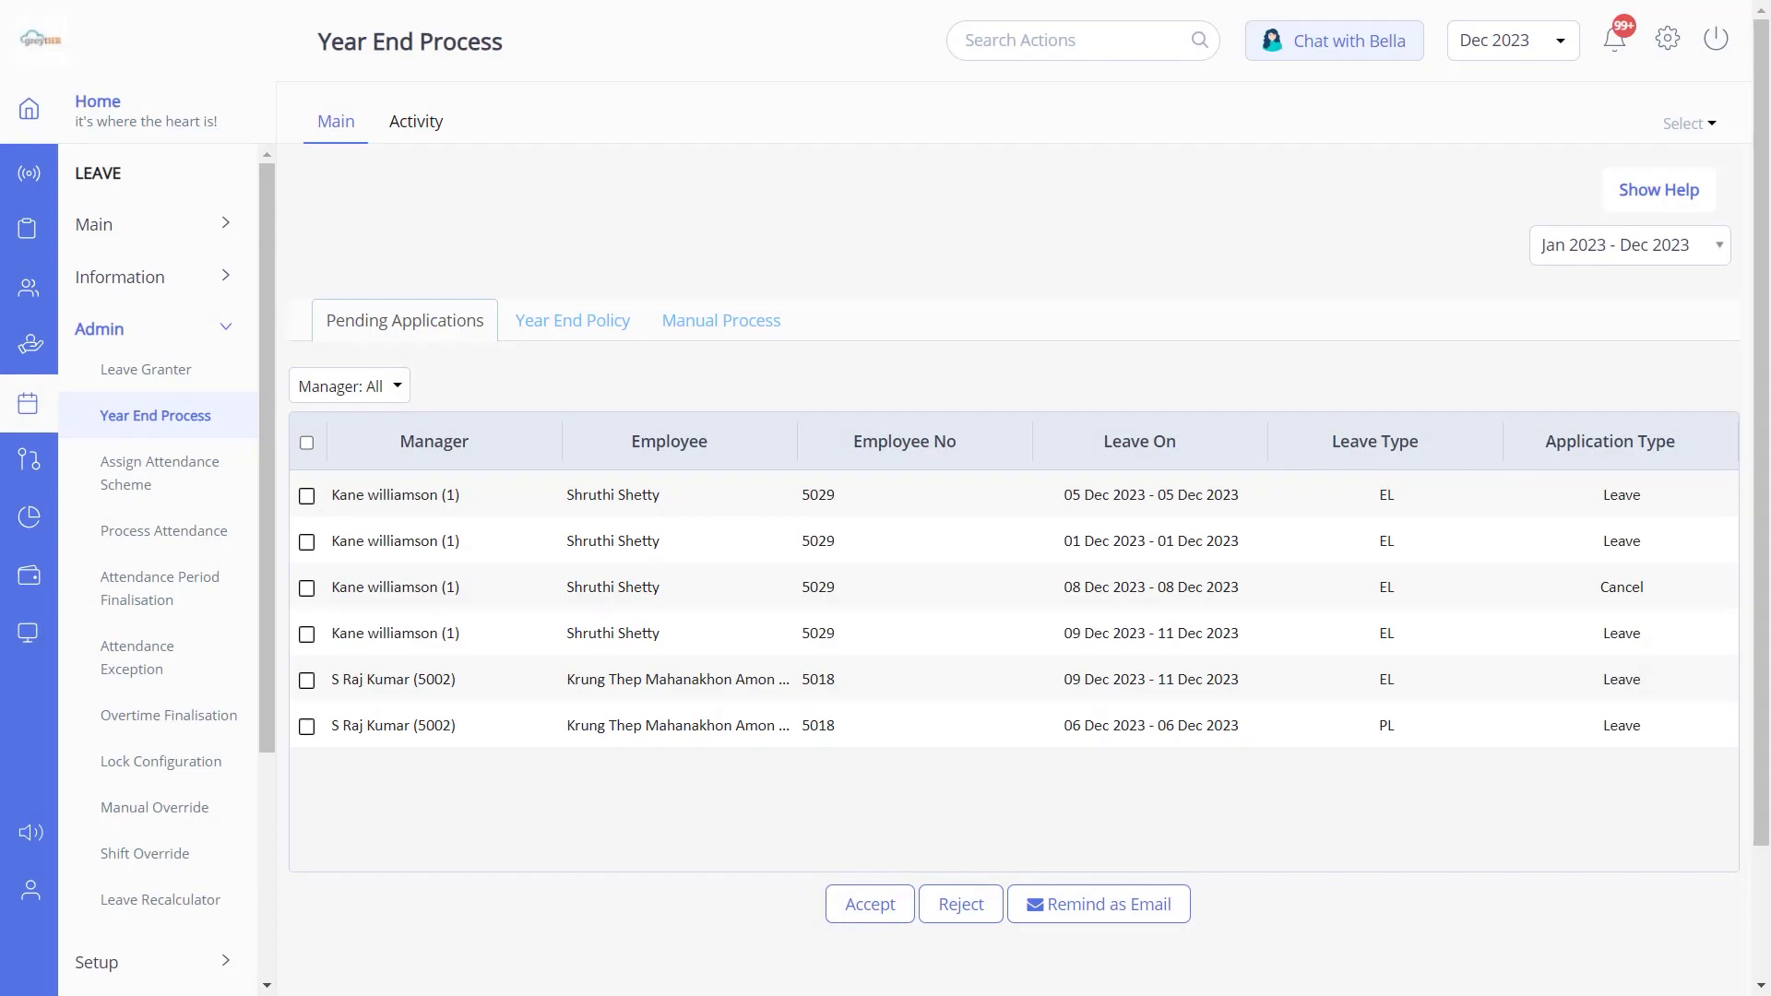
pyautogui.click(307, 443)
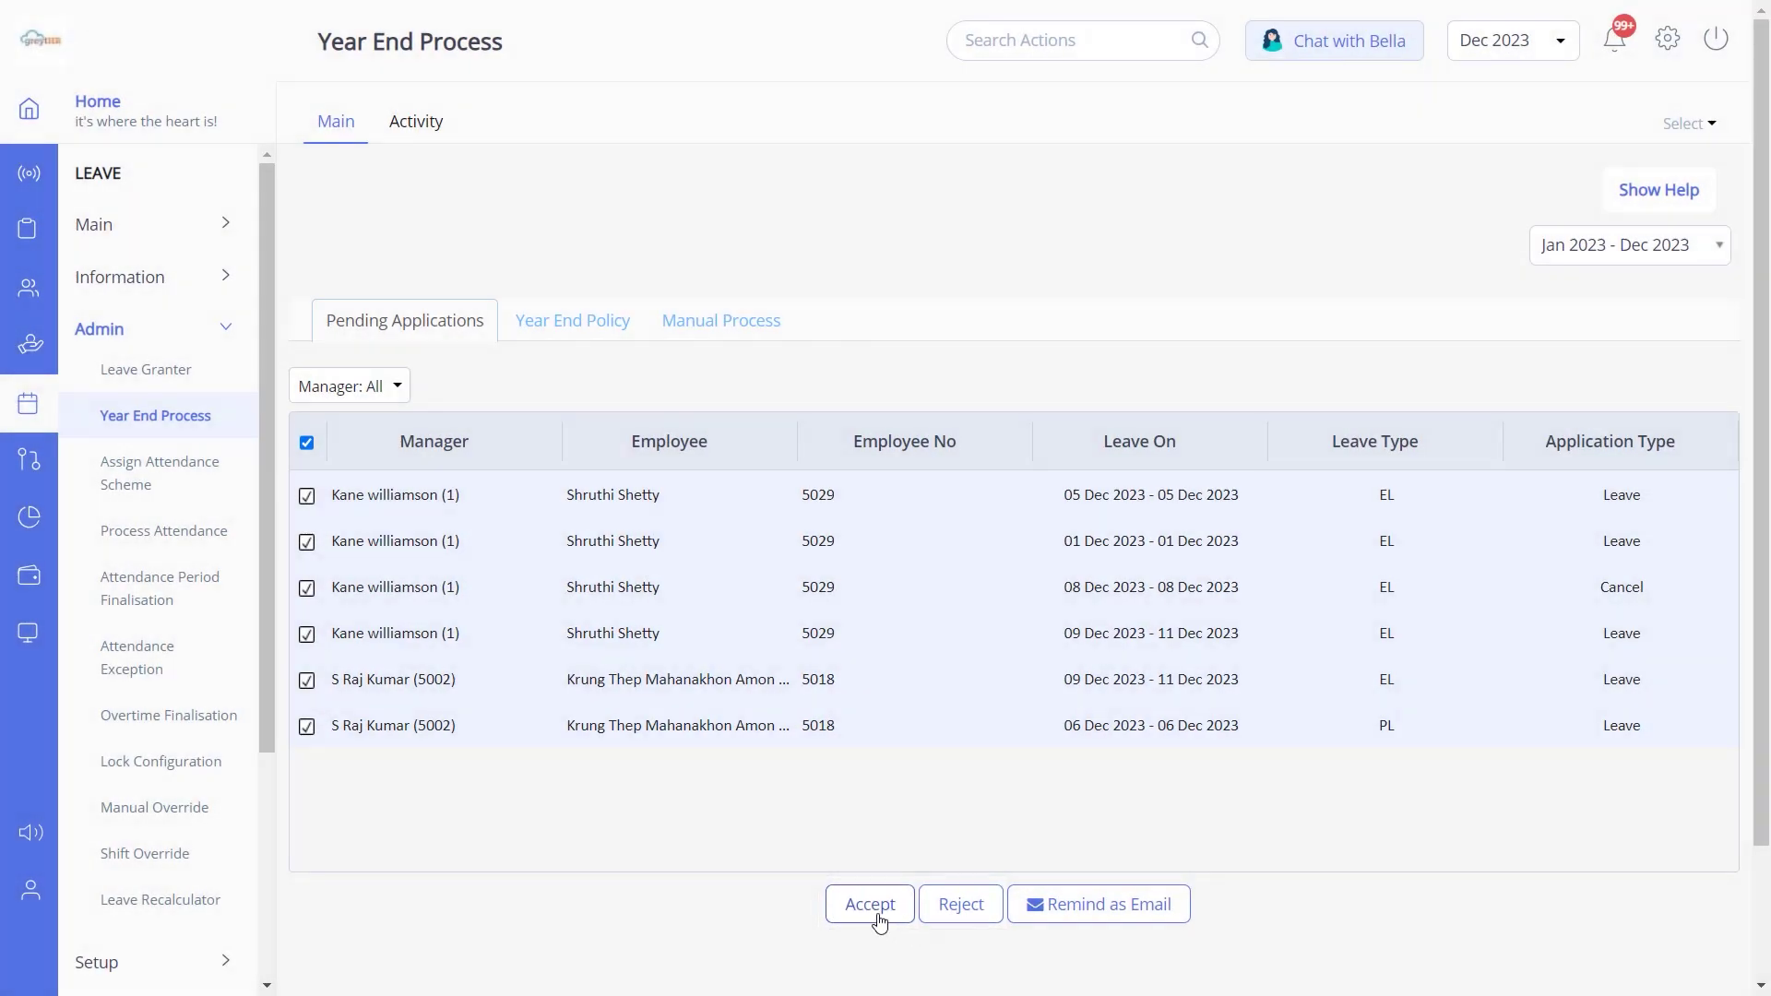
pyautogui.click(871, 904)
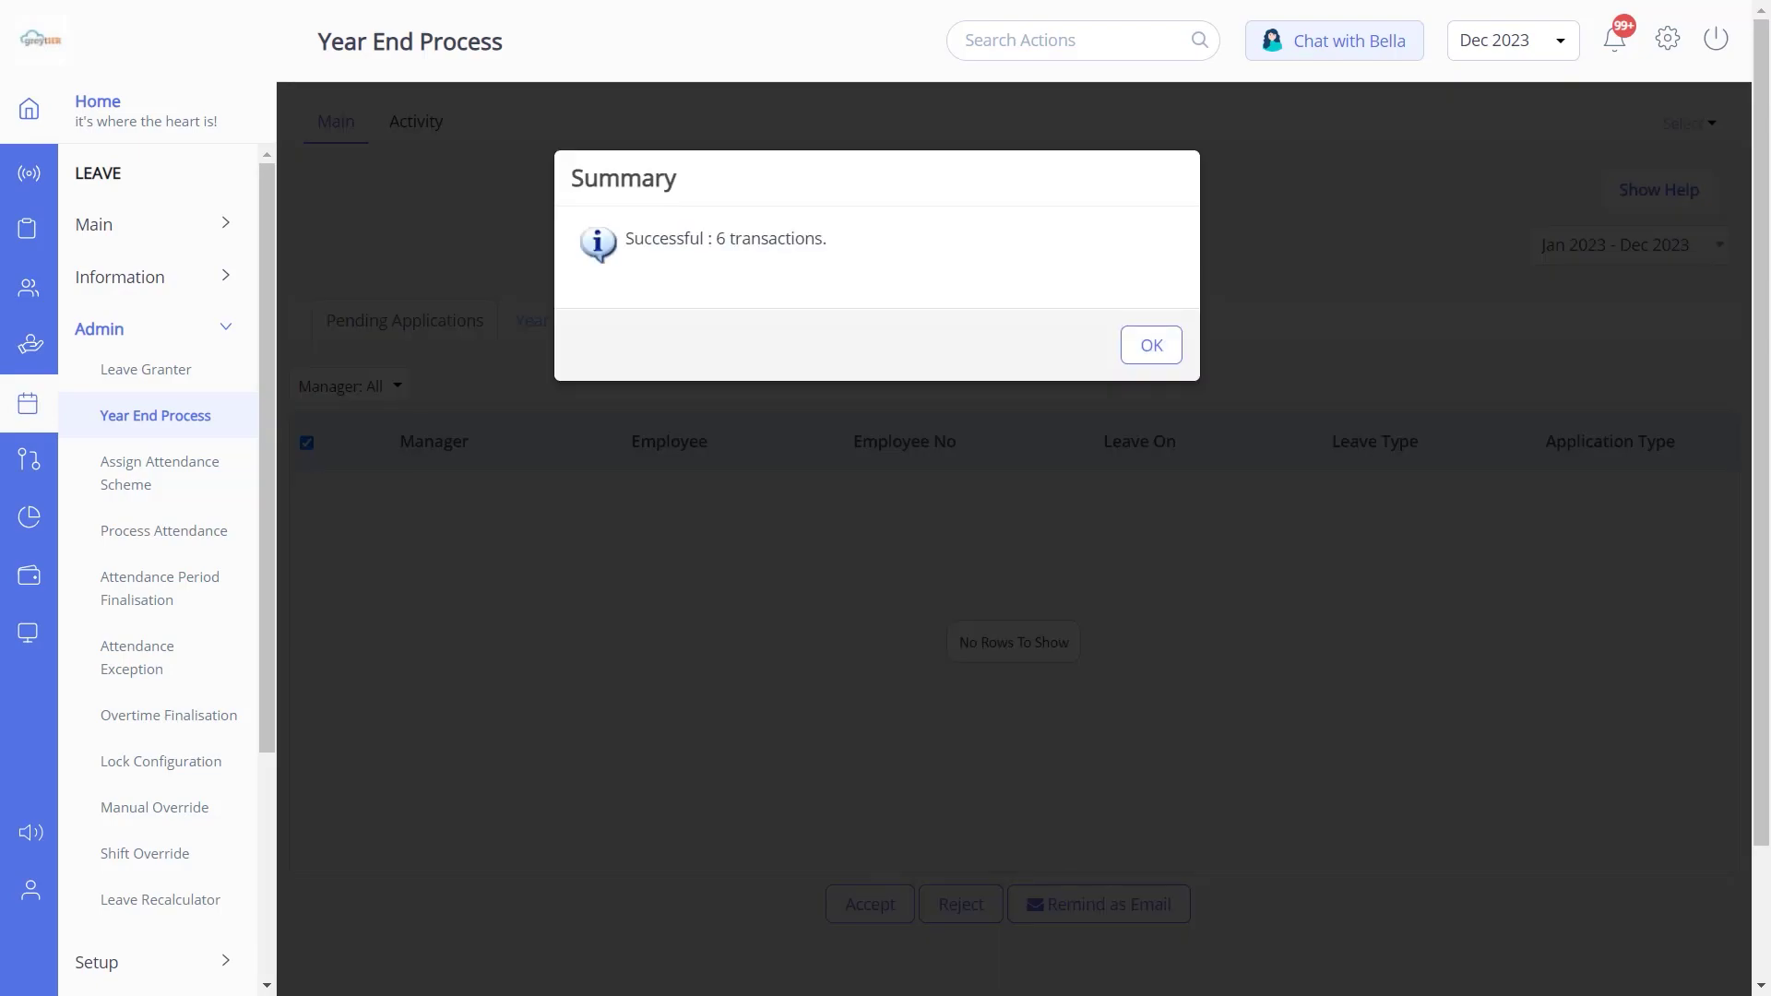
# In Year End Policy, save General Scheme Earned Leave with carry forward 10 and transfer 5.
pyautogui.press('Return')
pyautogui.click(553, 319)
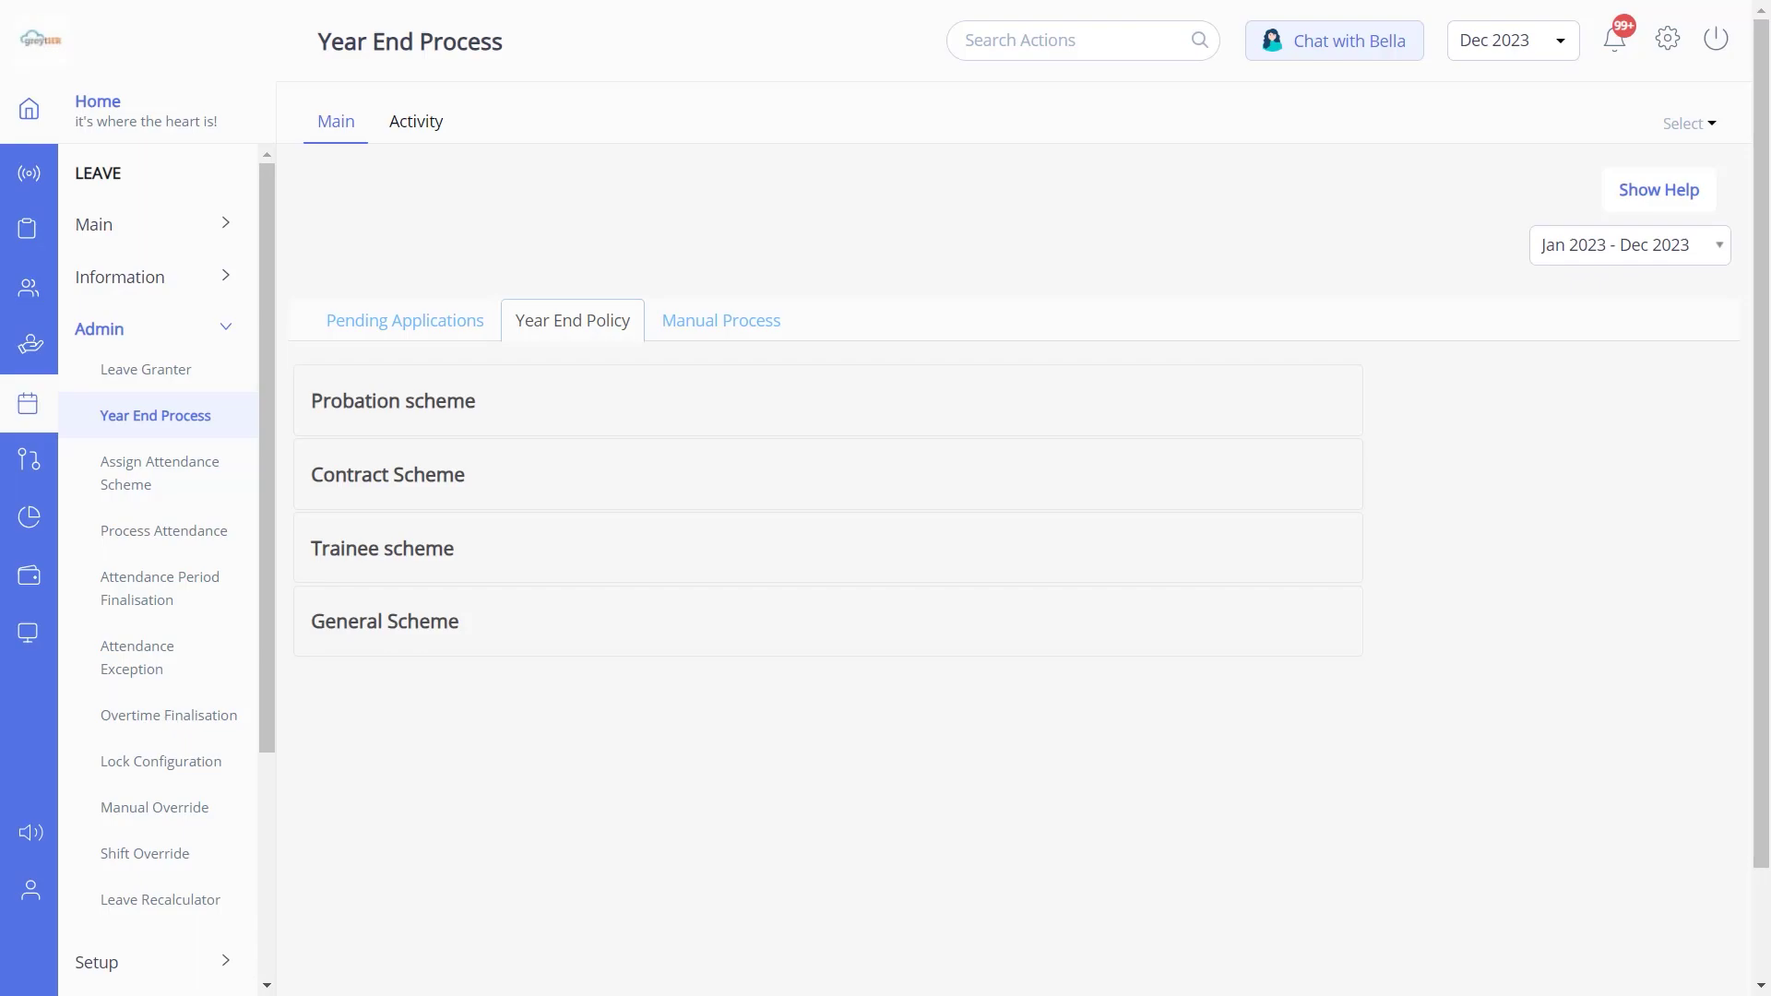
pyautogui.click(465, 621)
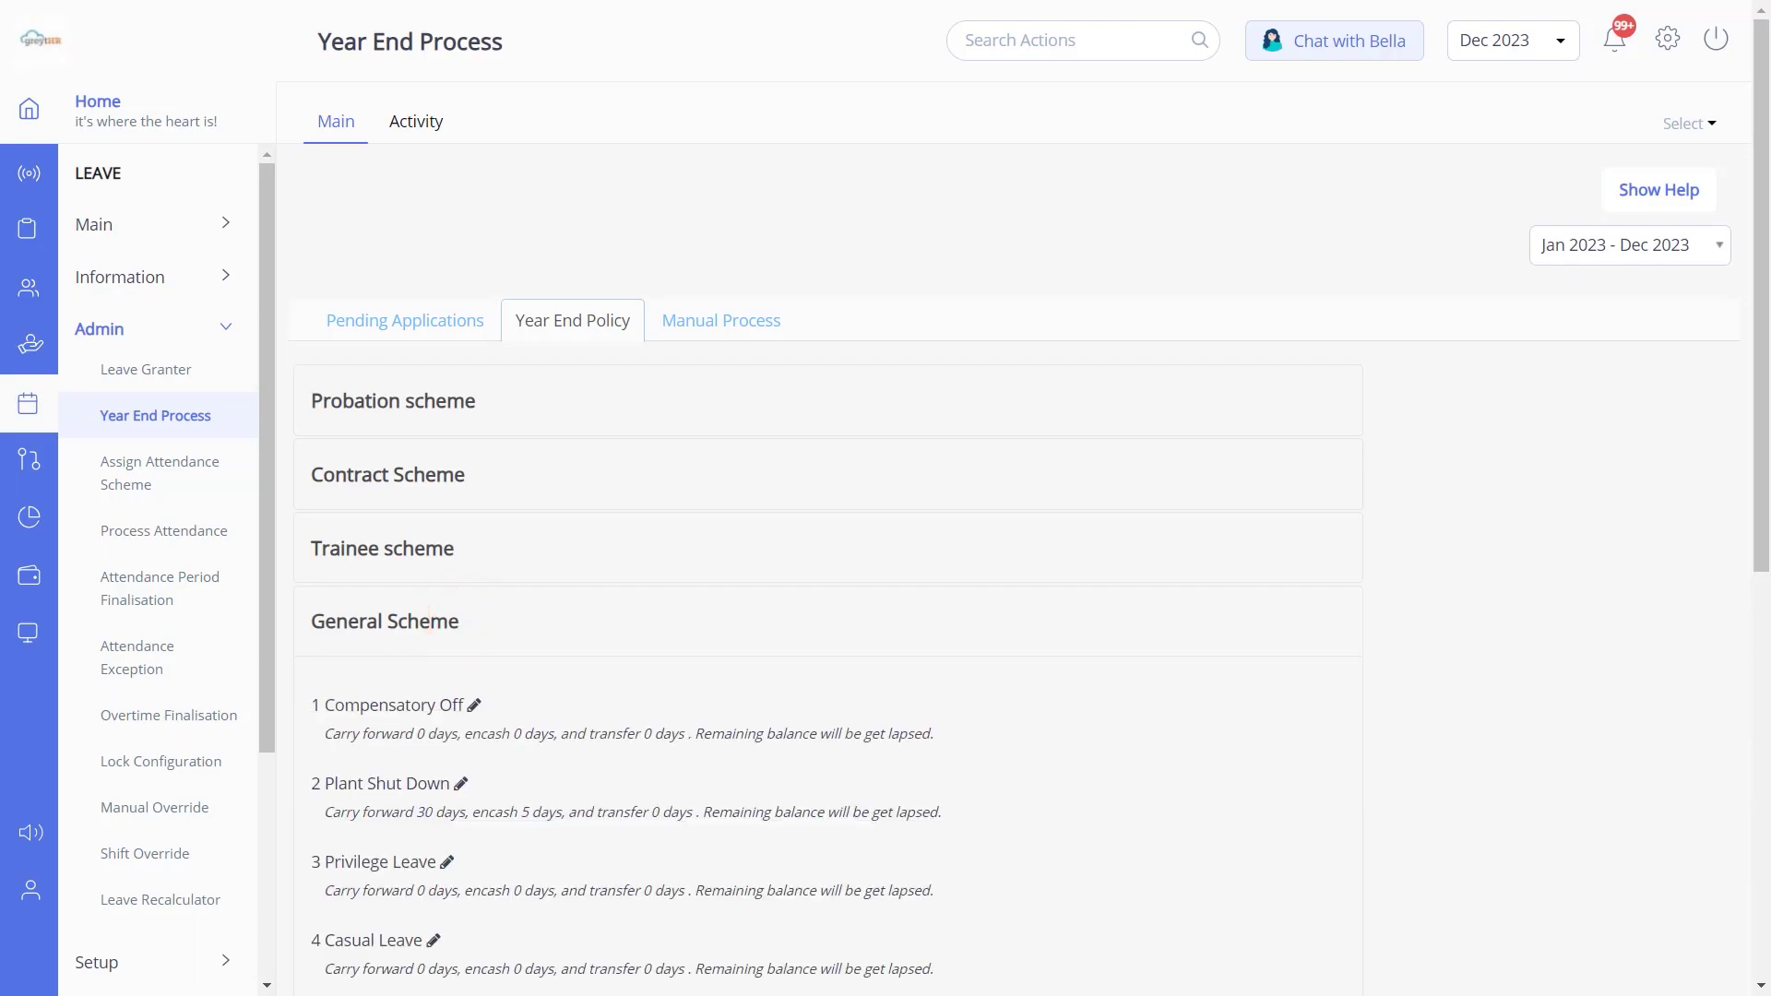
pyautogui.scroll(-5, 830, 553)
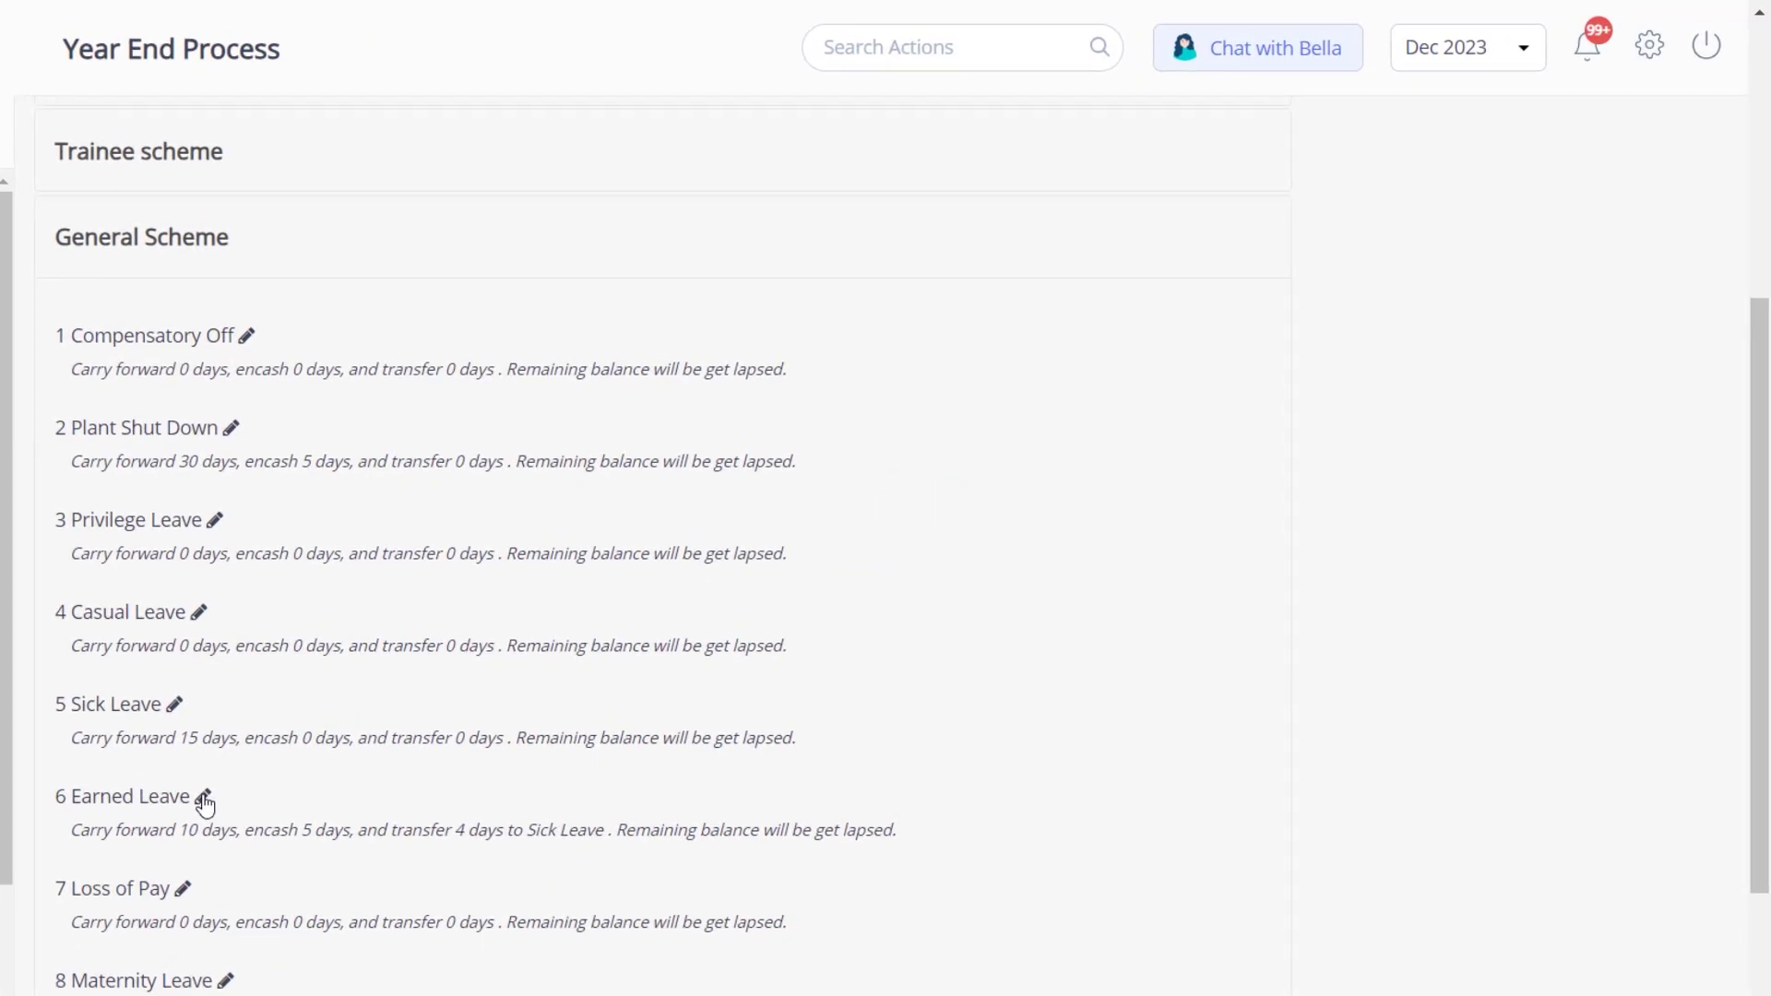
pyautogui.click(437, 447)
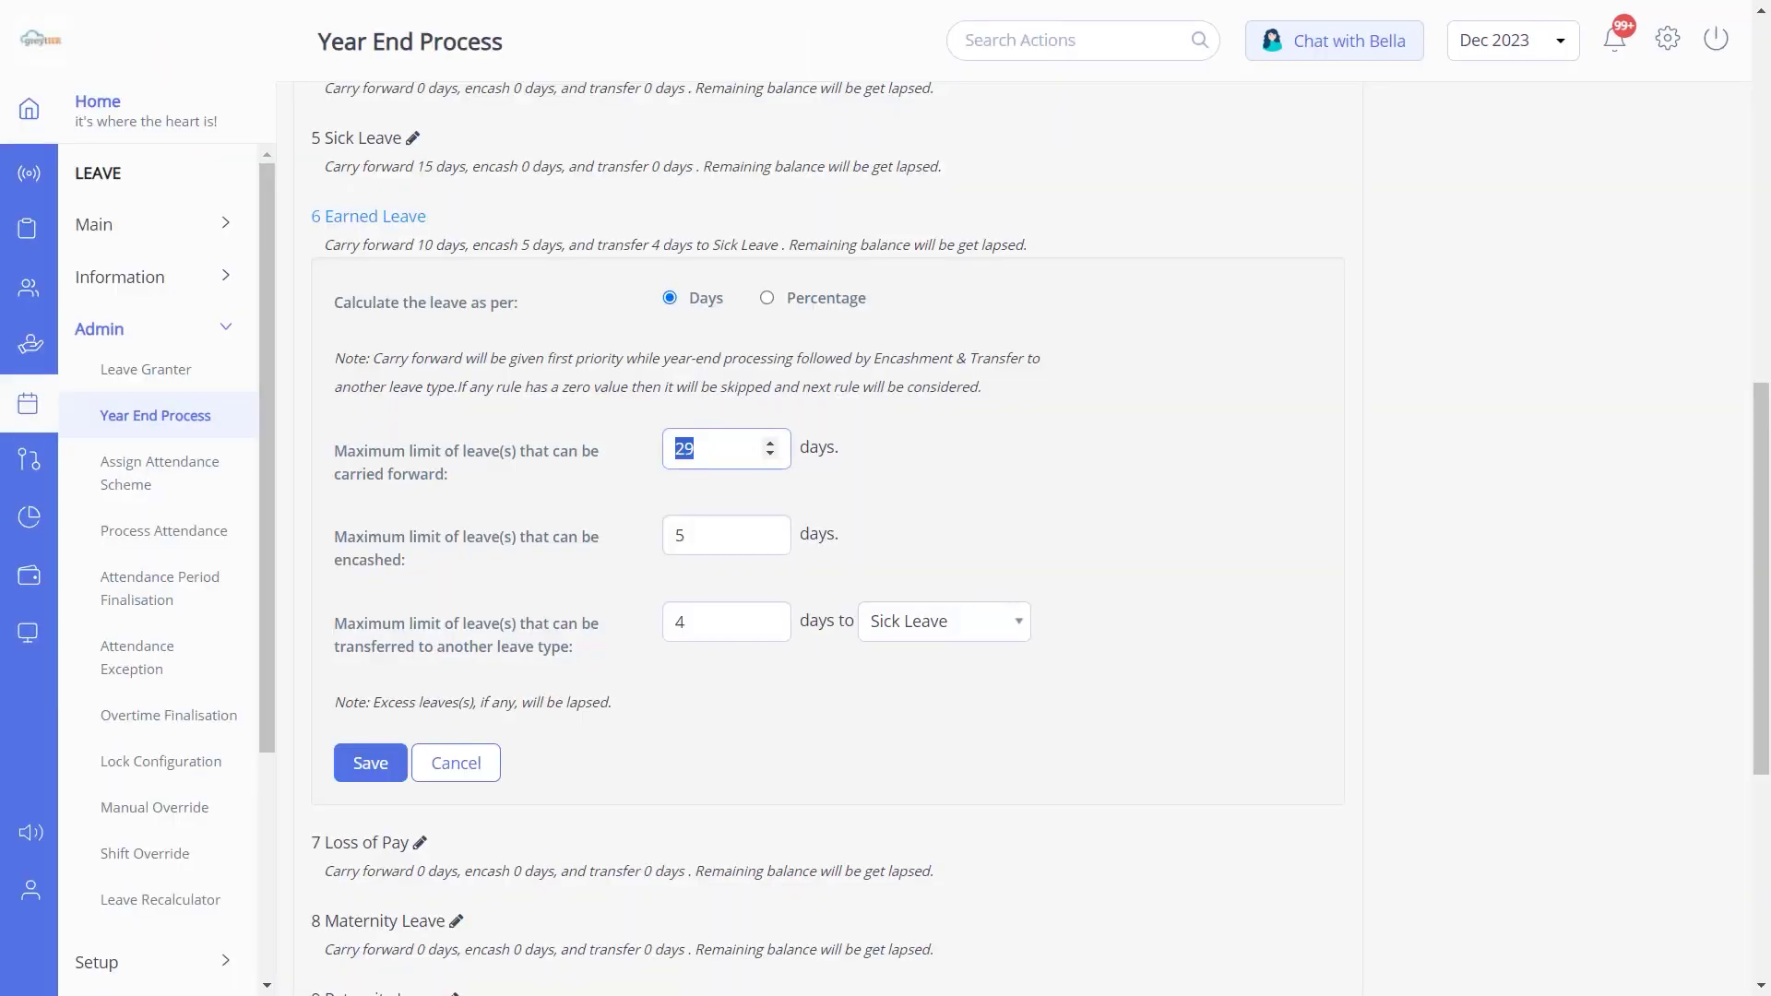
pyautogui.write('10')
pyautogui.click(732, 568)
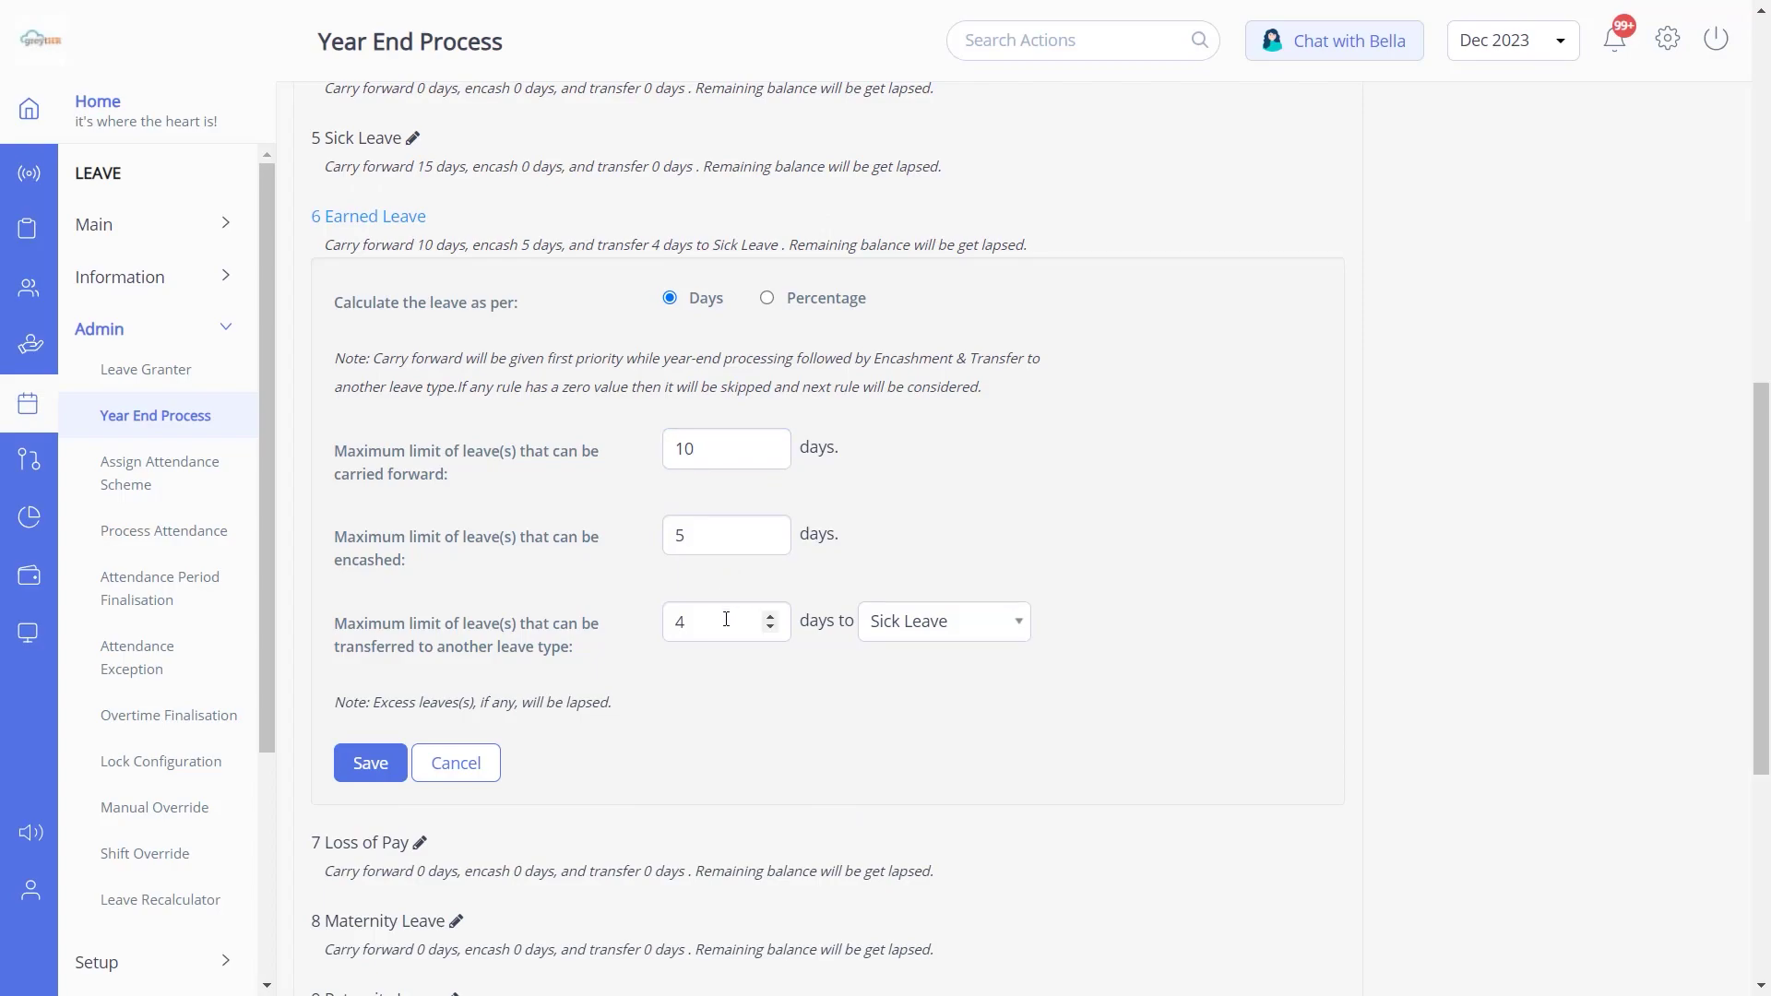
pyautogui.click(772, 617)
pyautogui.click(368, 770)
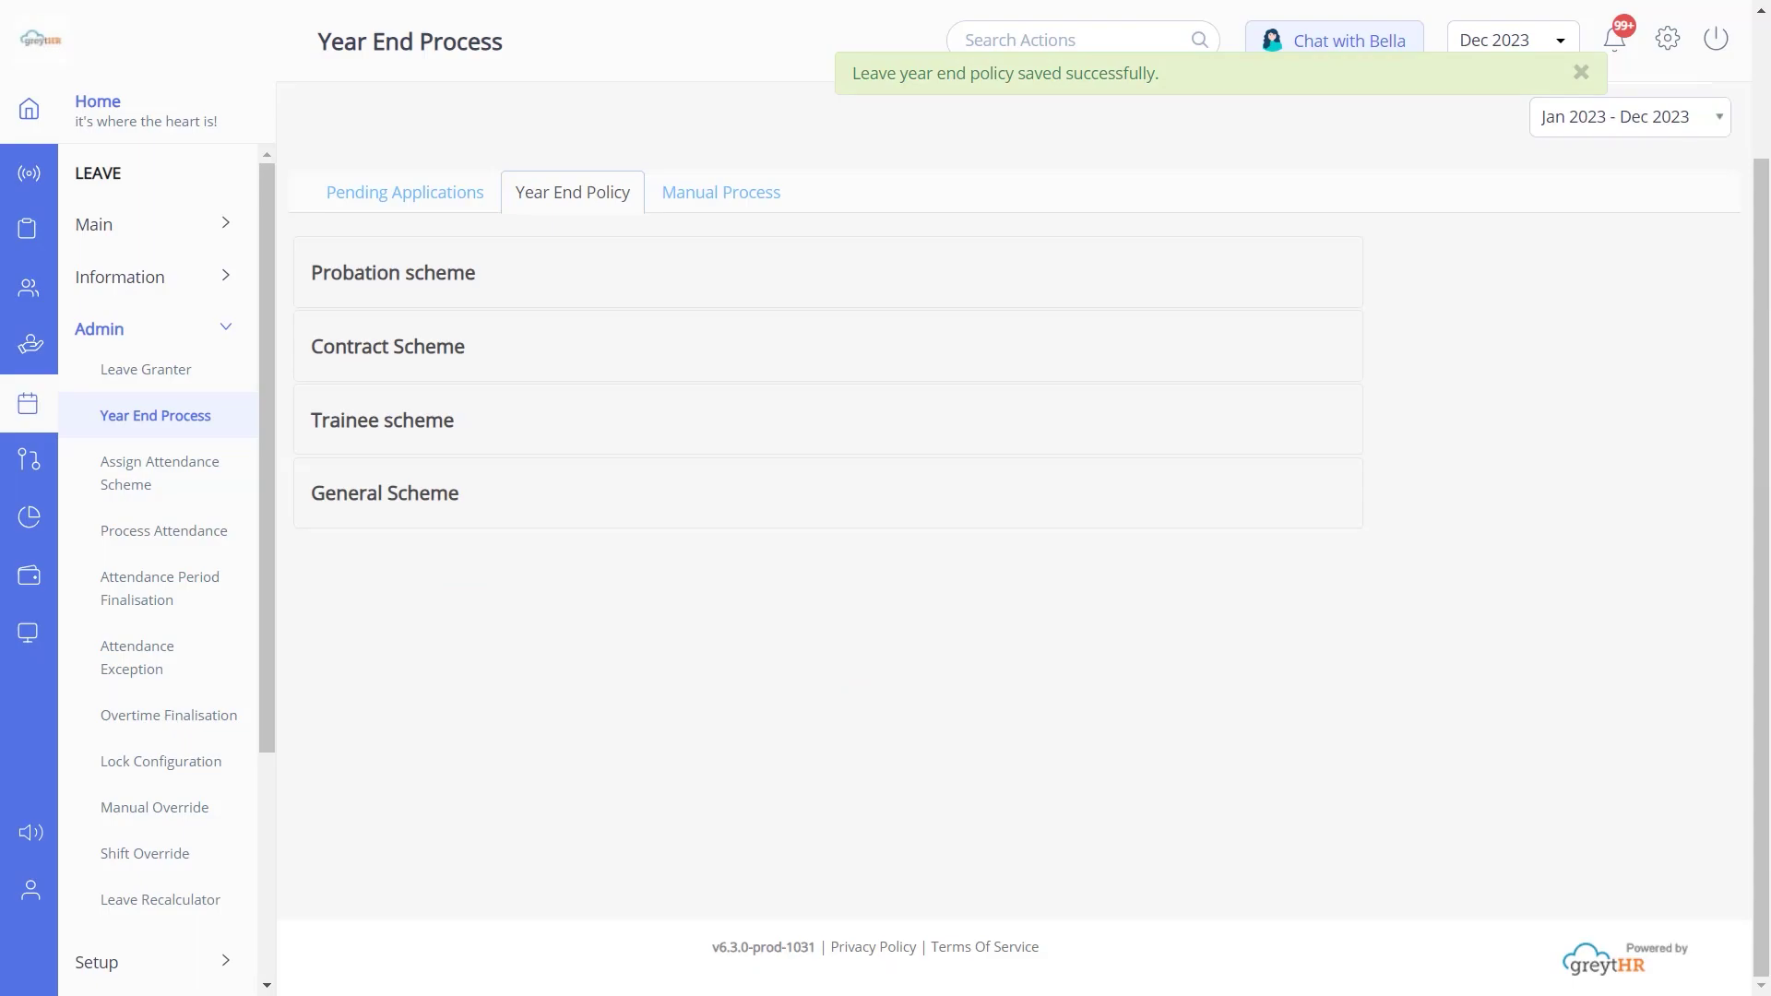
# From Leave Overview, run and confirm the 2023 leave year-end process.
pyautogui.click(120, 228)
pyautogui.click(151, 266)
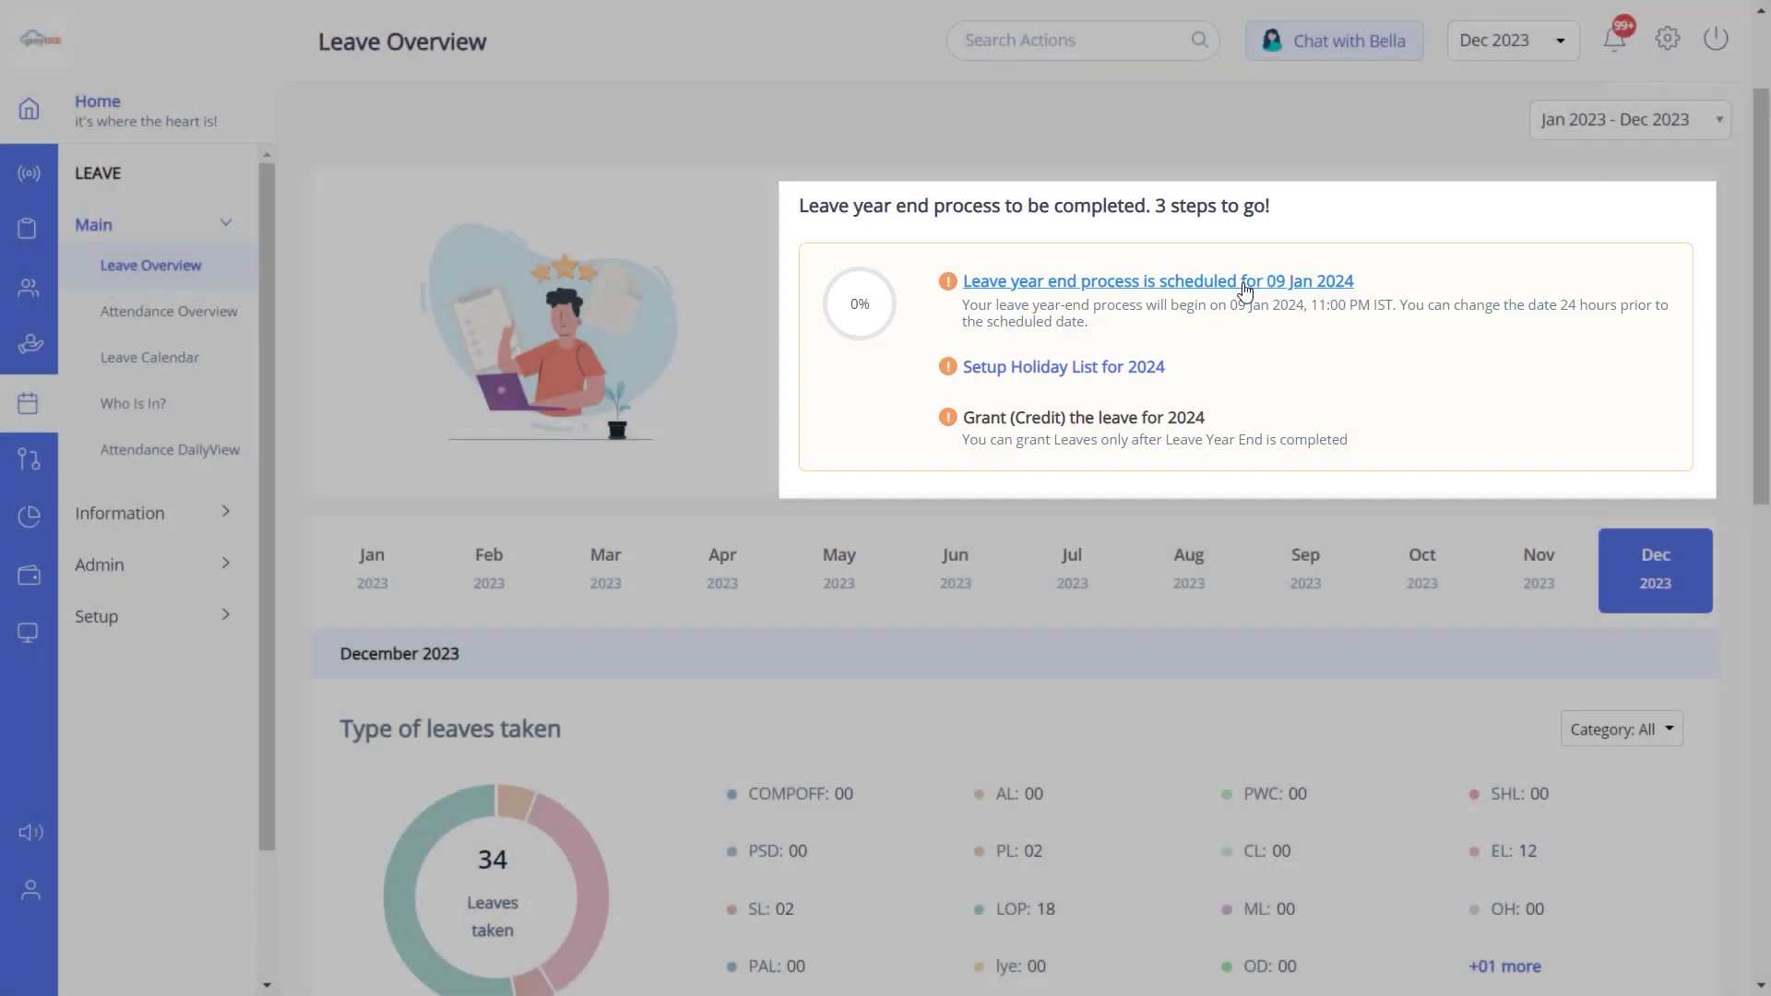
pyautogui.click(1240, 282)
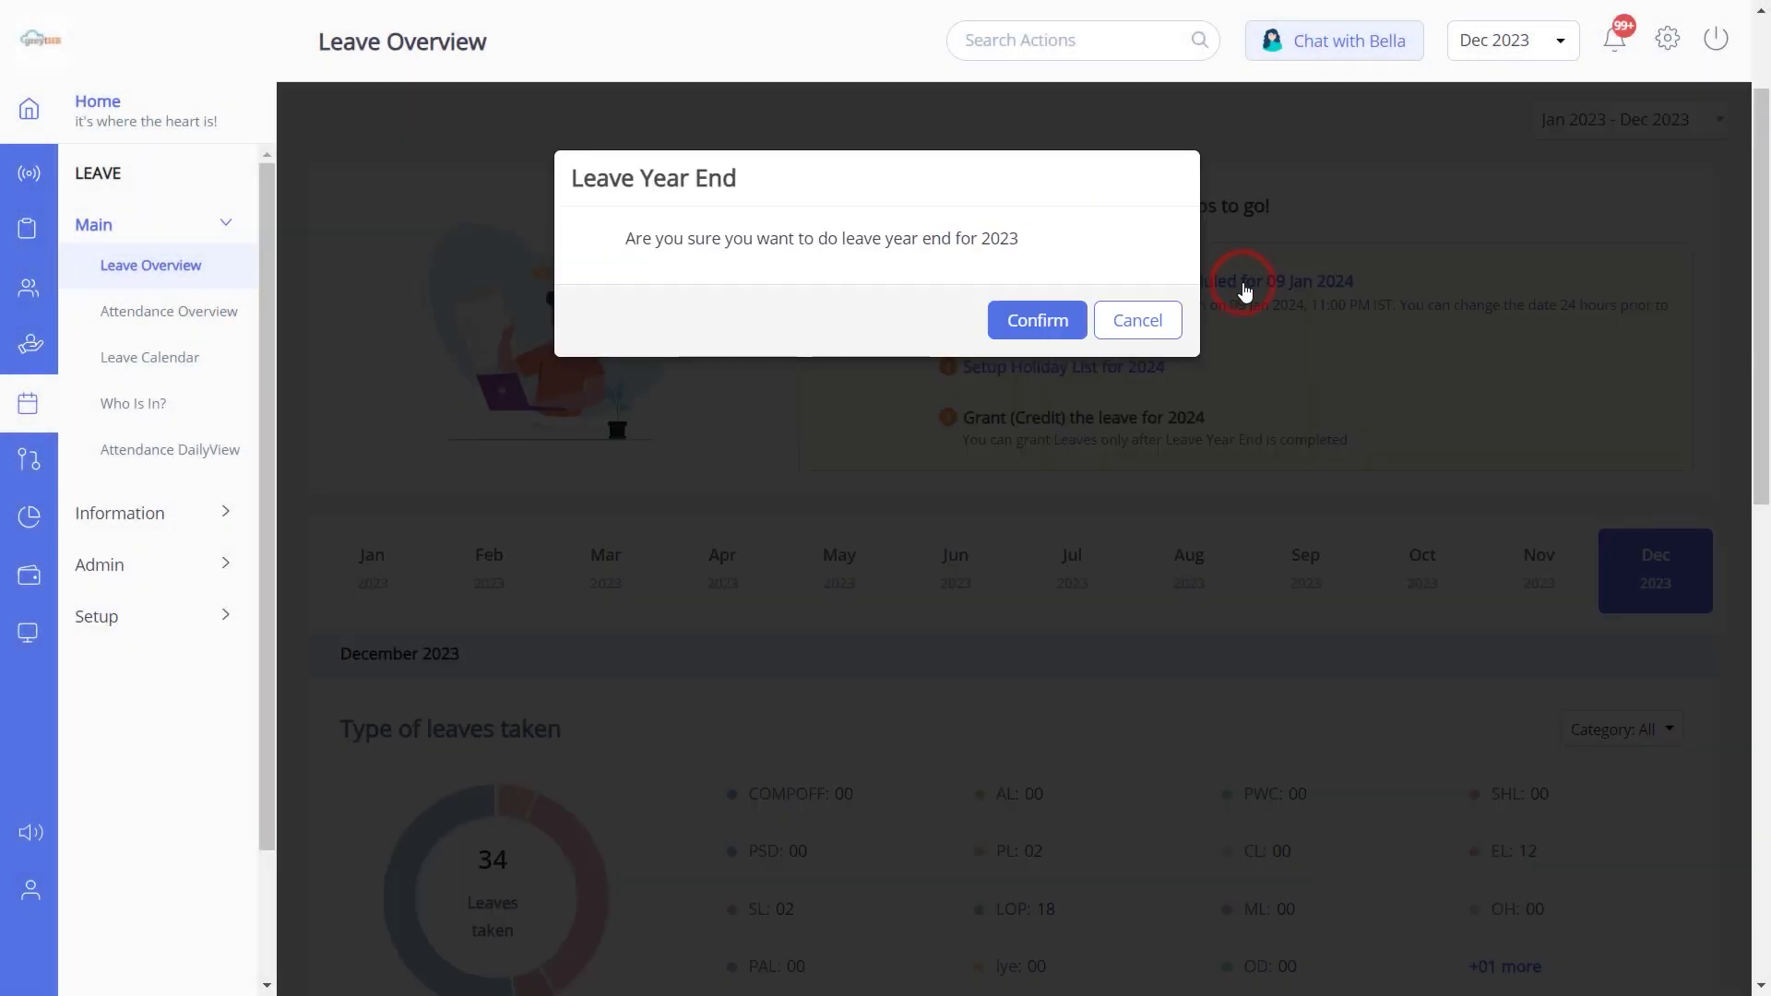
pyautogui.click(1041, 327)
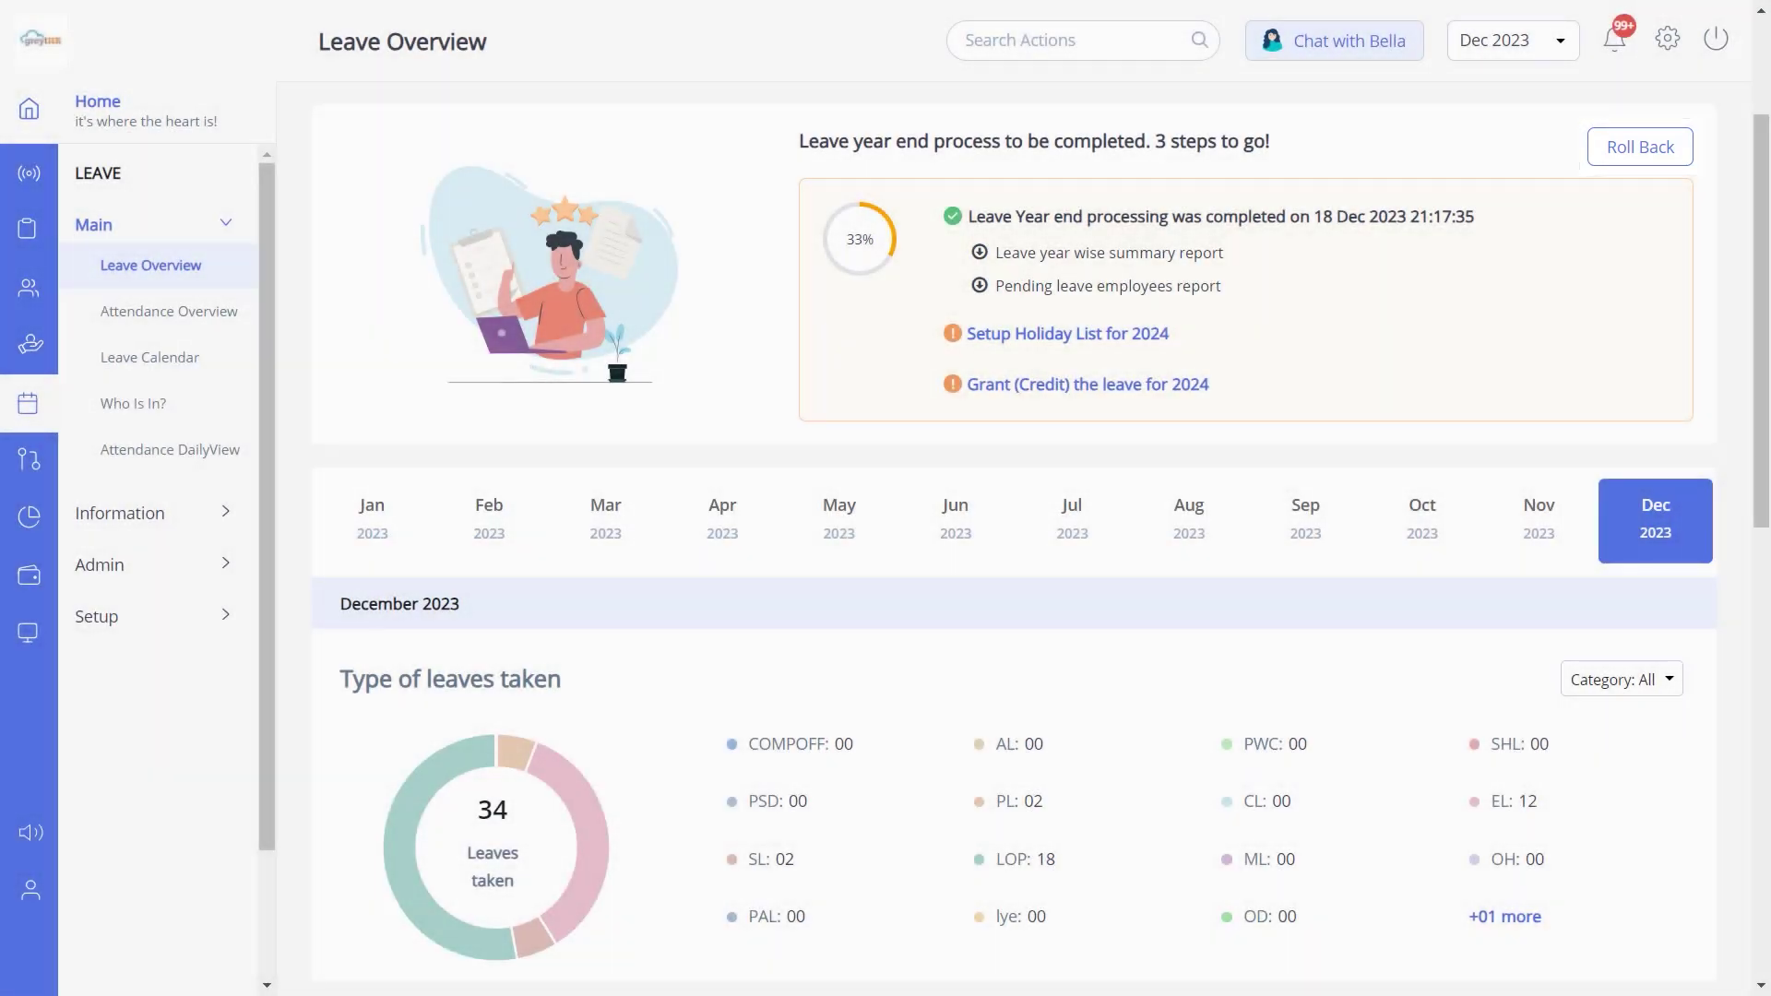
# Confirm a rollback of the 2023 year end, then confirm rerunning it.
pyautogui.click(1639, 147)
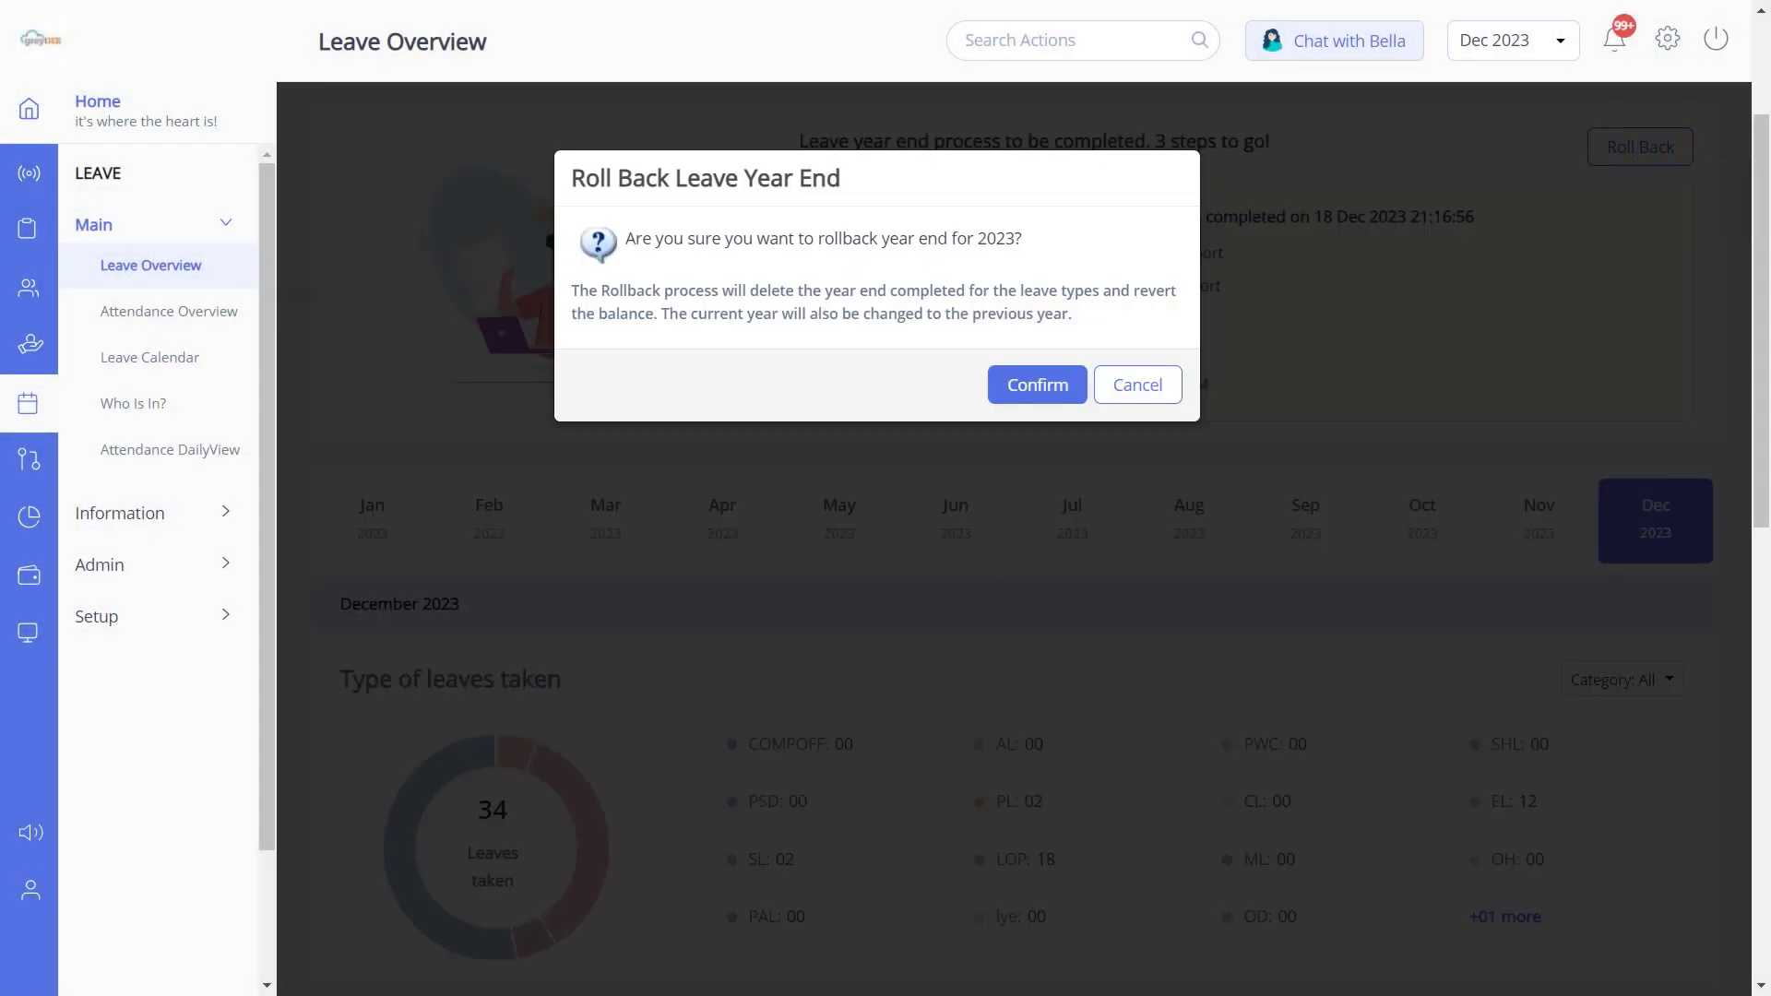
pyautogui.click(1035, 384)
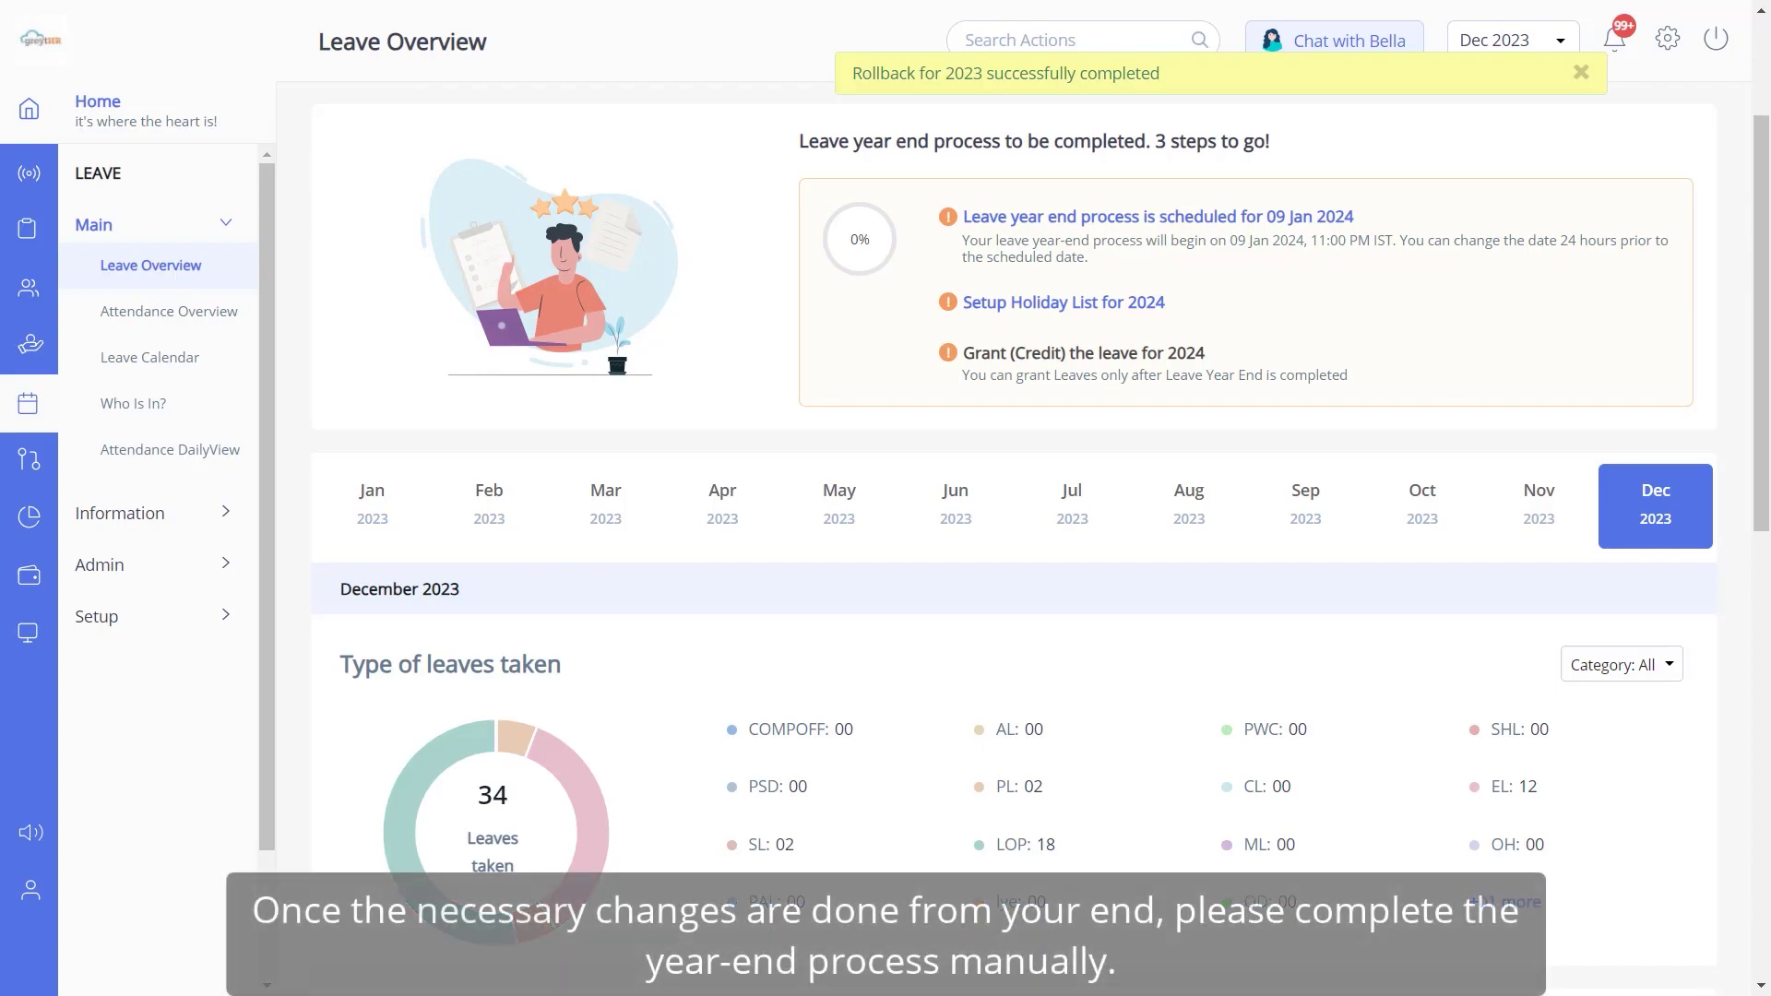
pyautogui.click(1265, 218)
pyautogui.click(1047, 320)
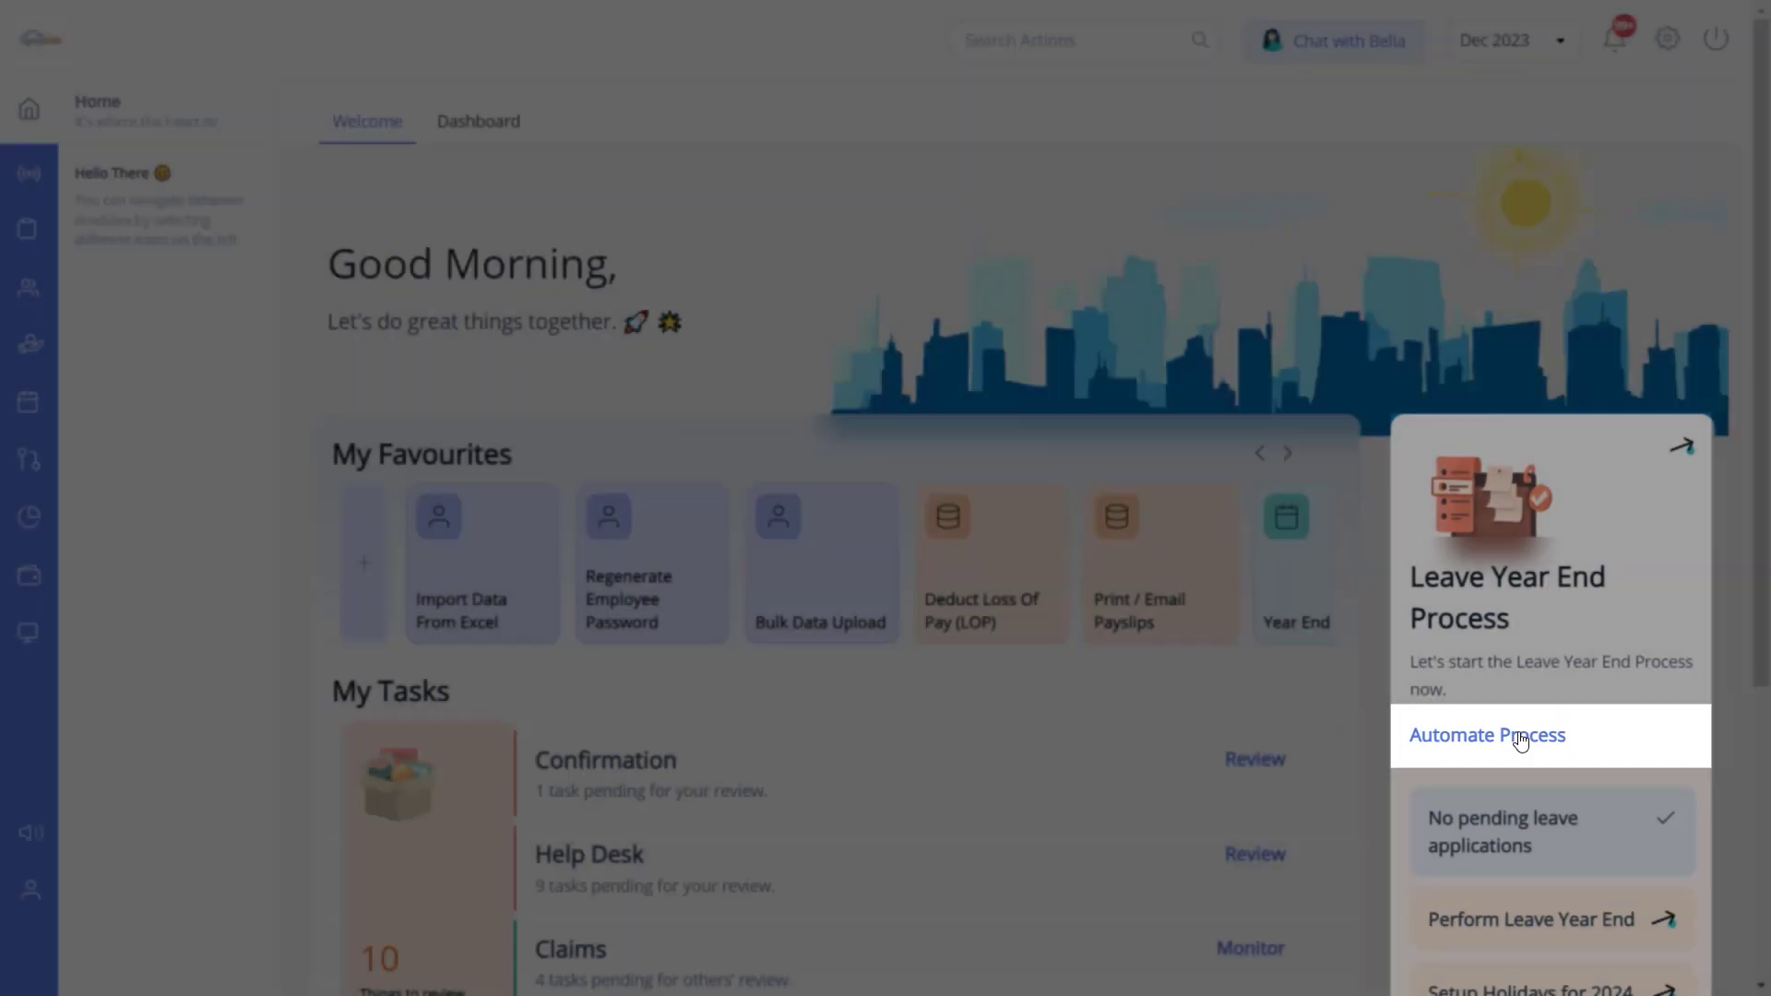
# Set the year-end process to 'Automatically starts at' 9 January 2024 and submit.
pyautogui.click(1519, 738)
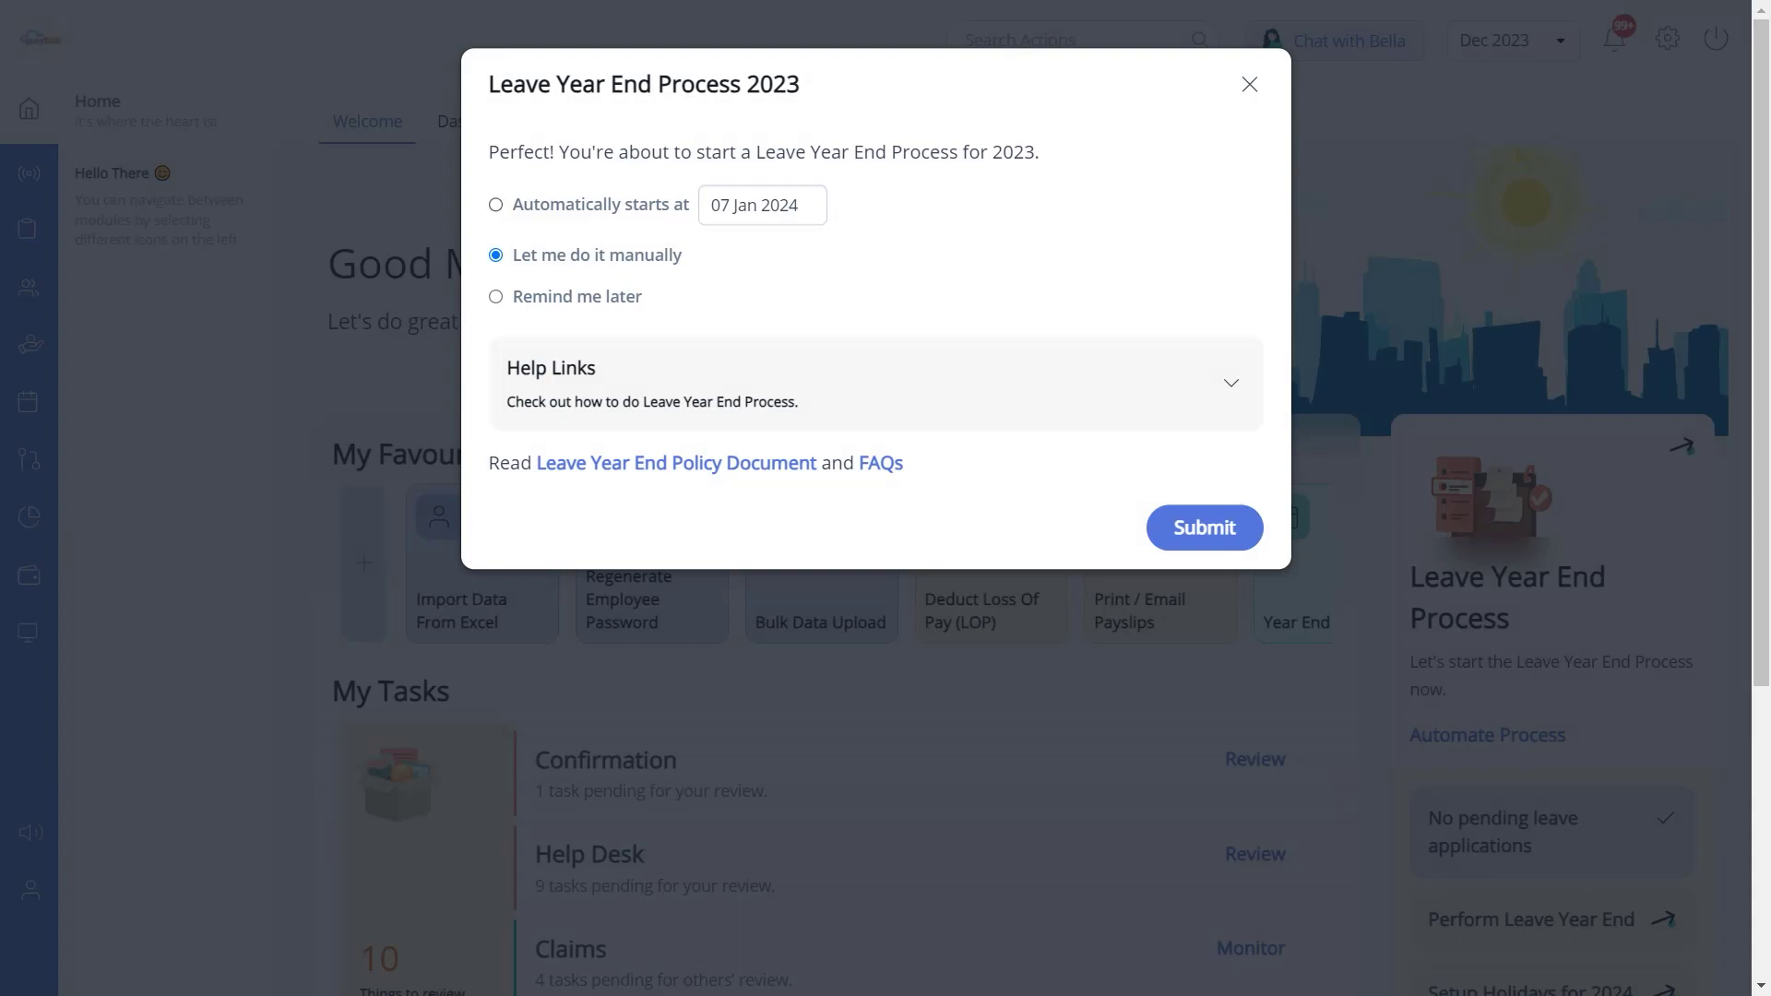
pyautogui.click(495, 205)
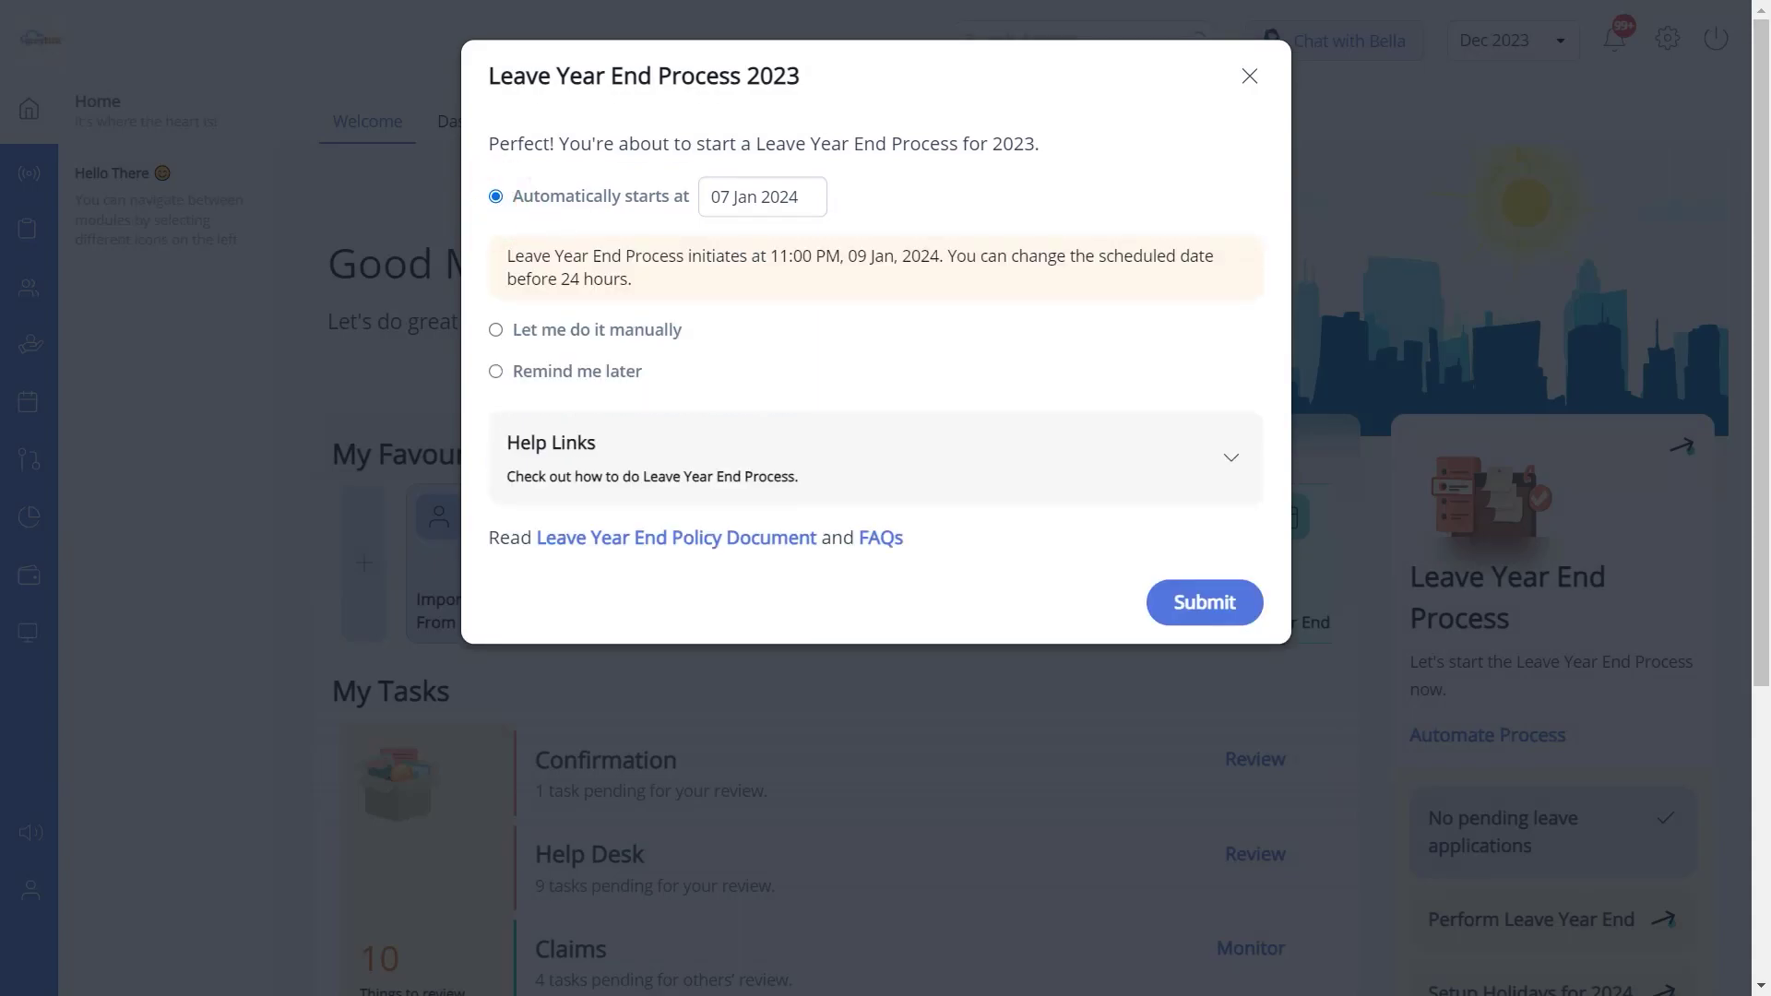
pyautogui.click(734, 198)
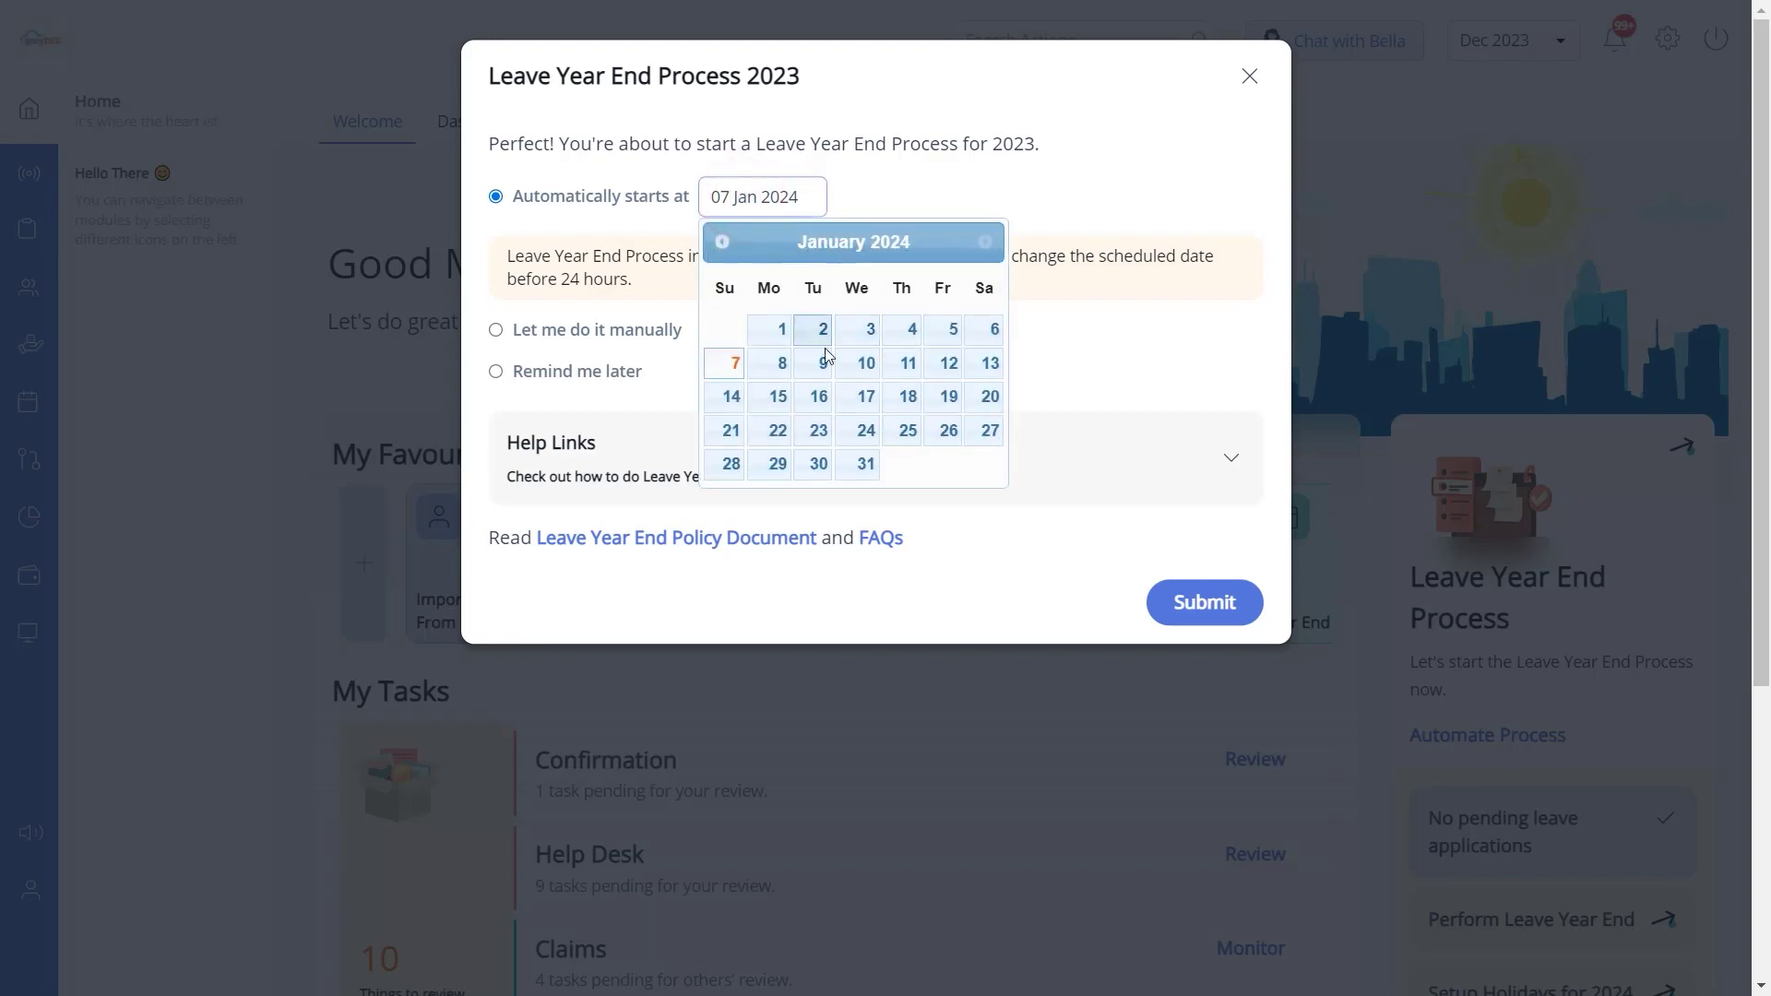
pyautogui.click(822, 363)
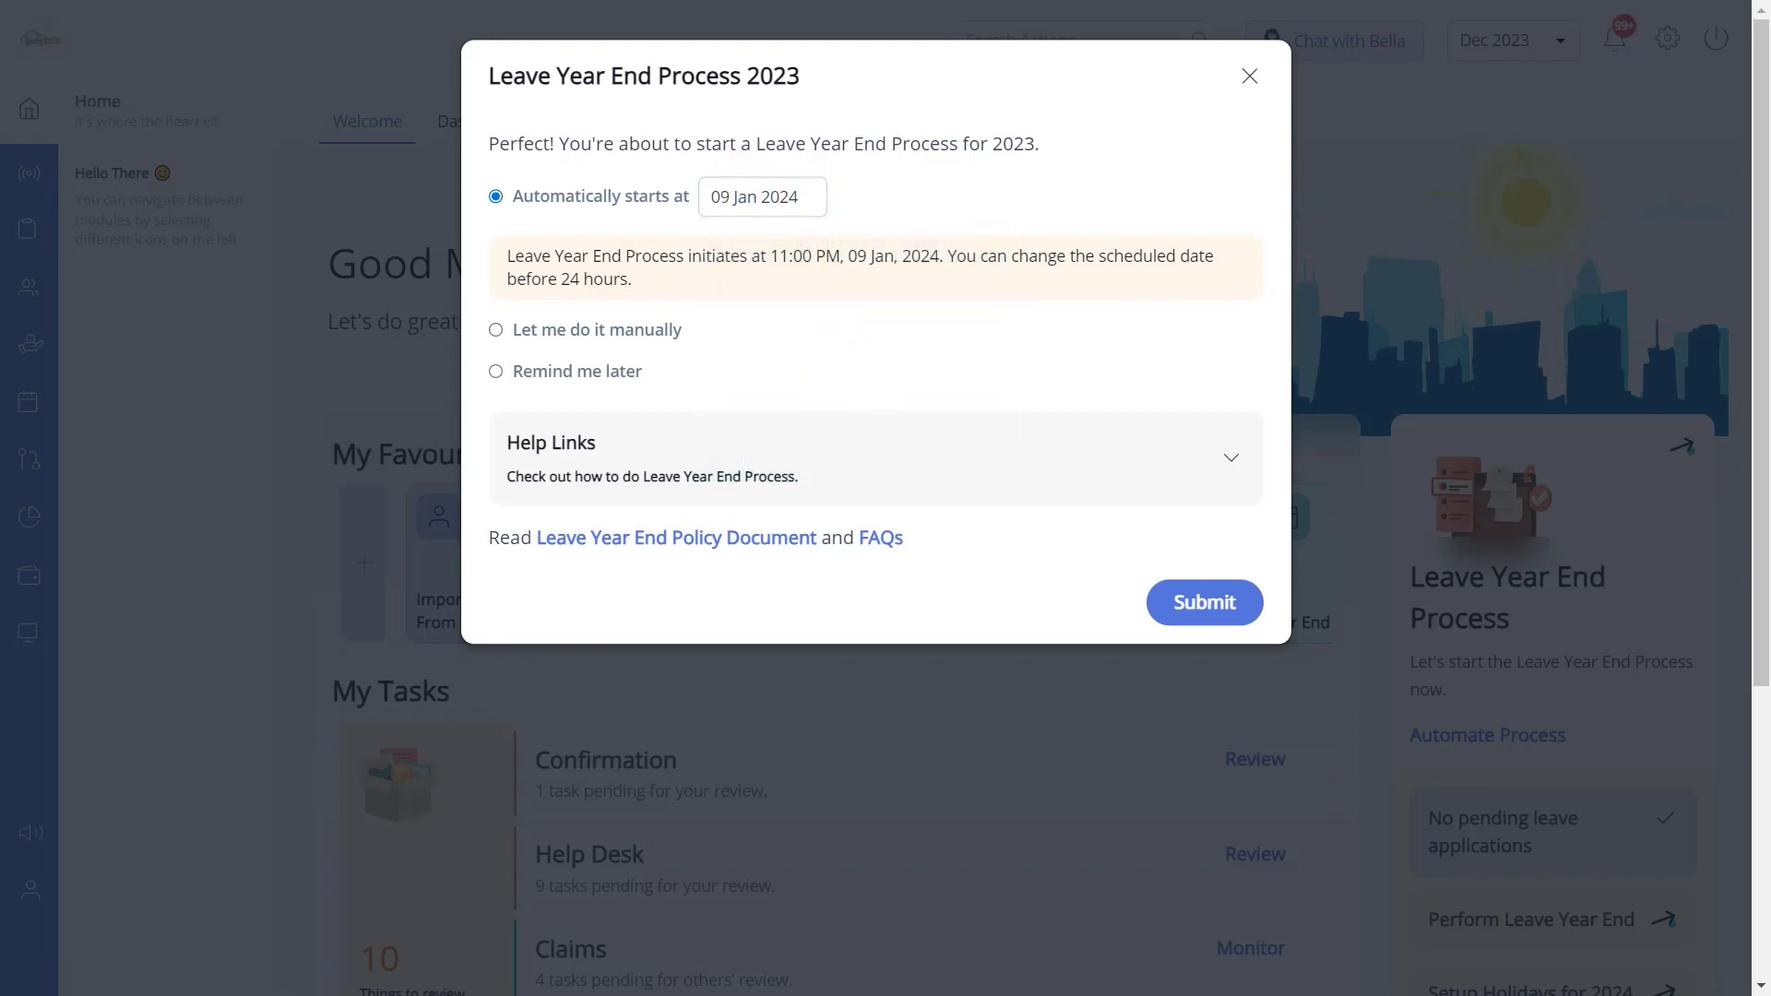
pyautogui.click(1205, 607)
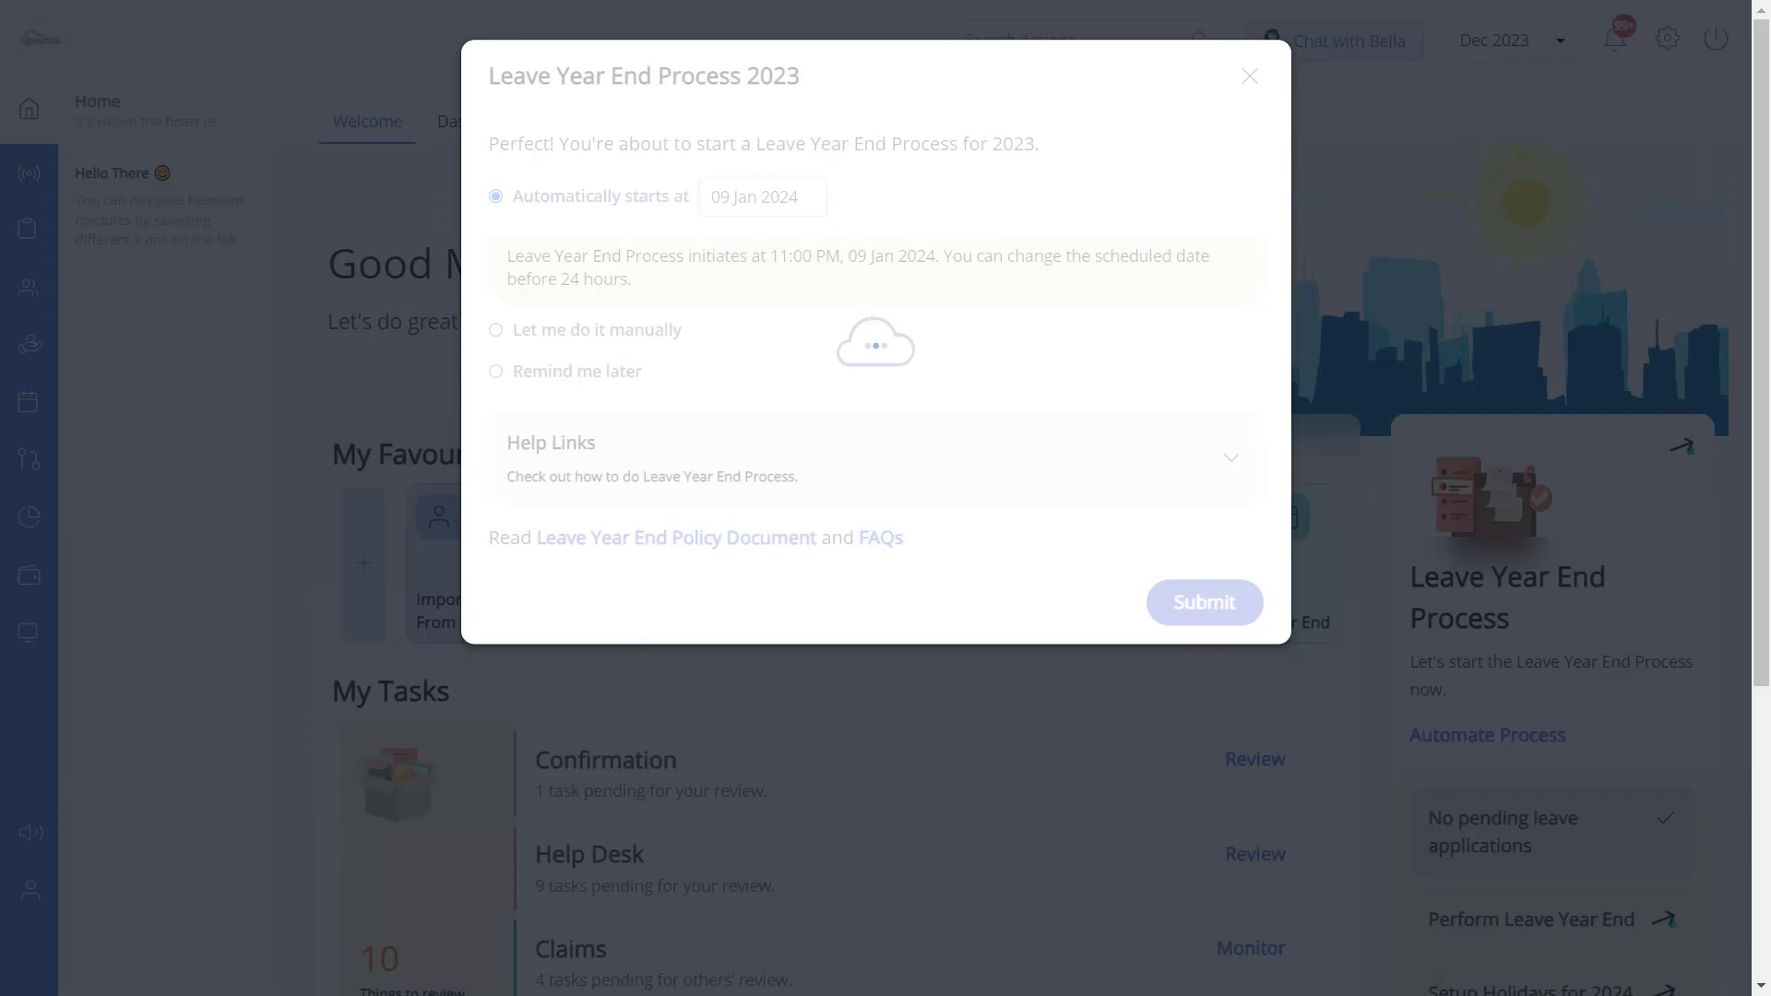
pyautogui.scroll(-2, 886, 553)
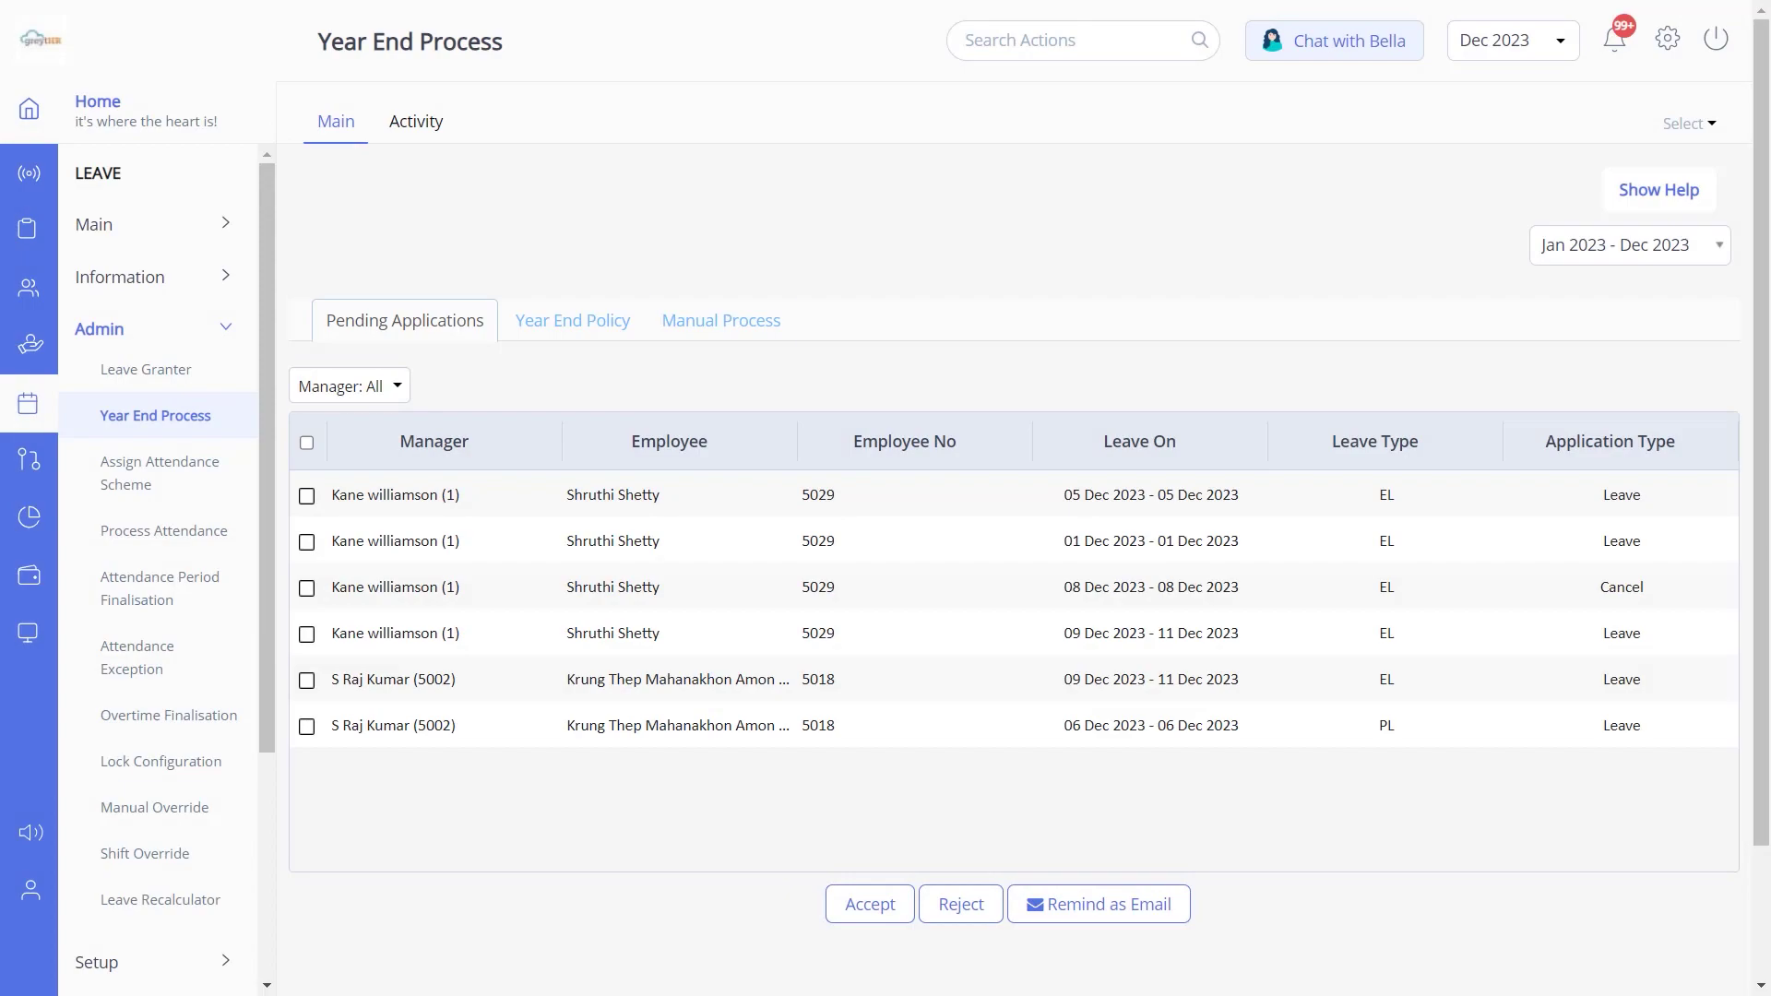
# Select all six pending 2023 leave applications and accept them.
pyautogui.click(305, 442)
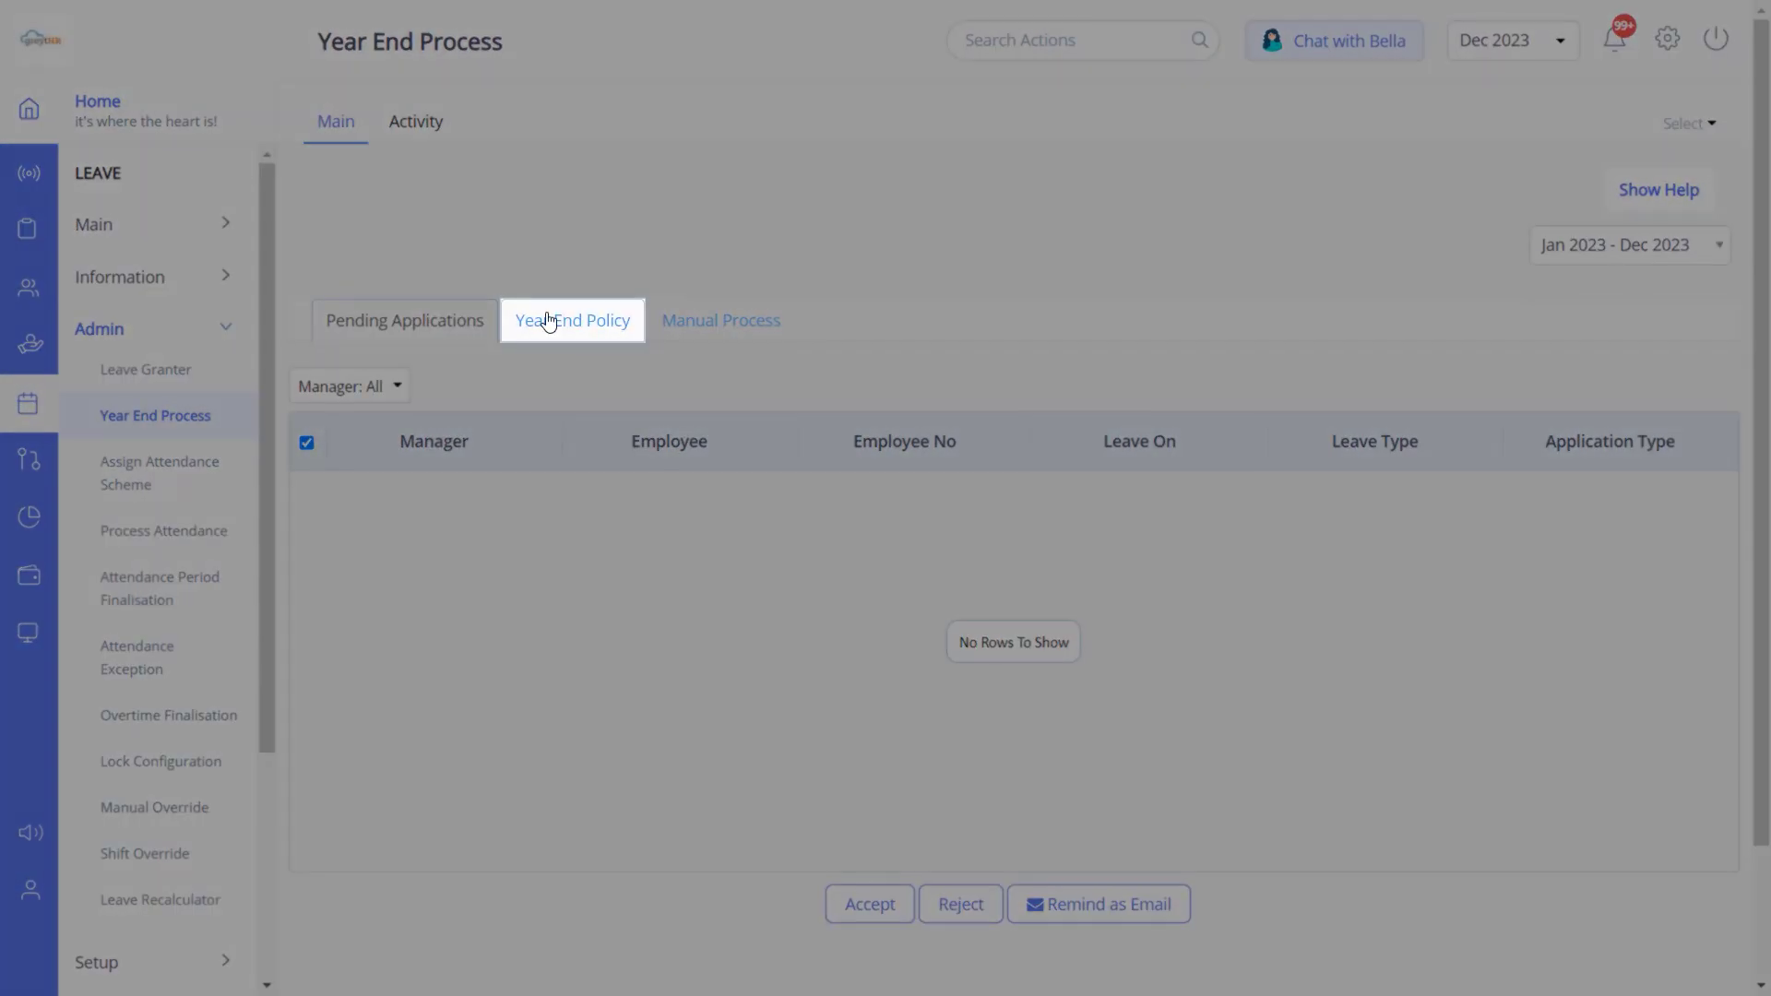
pyautogui.click(548, 323)
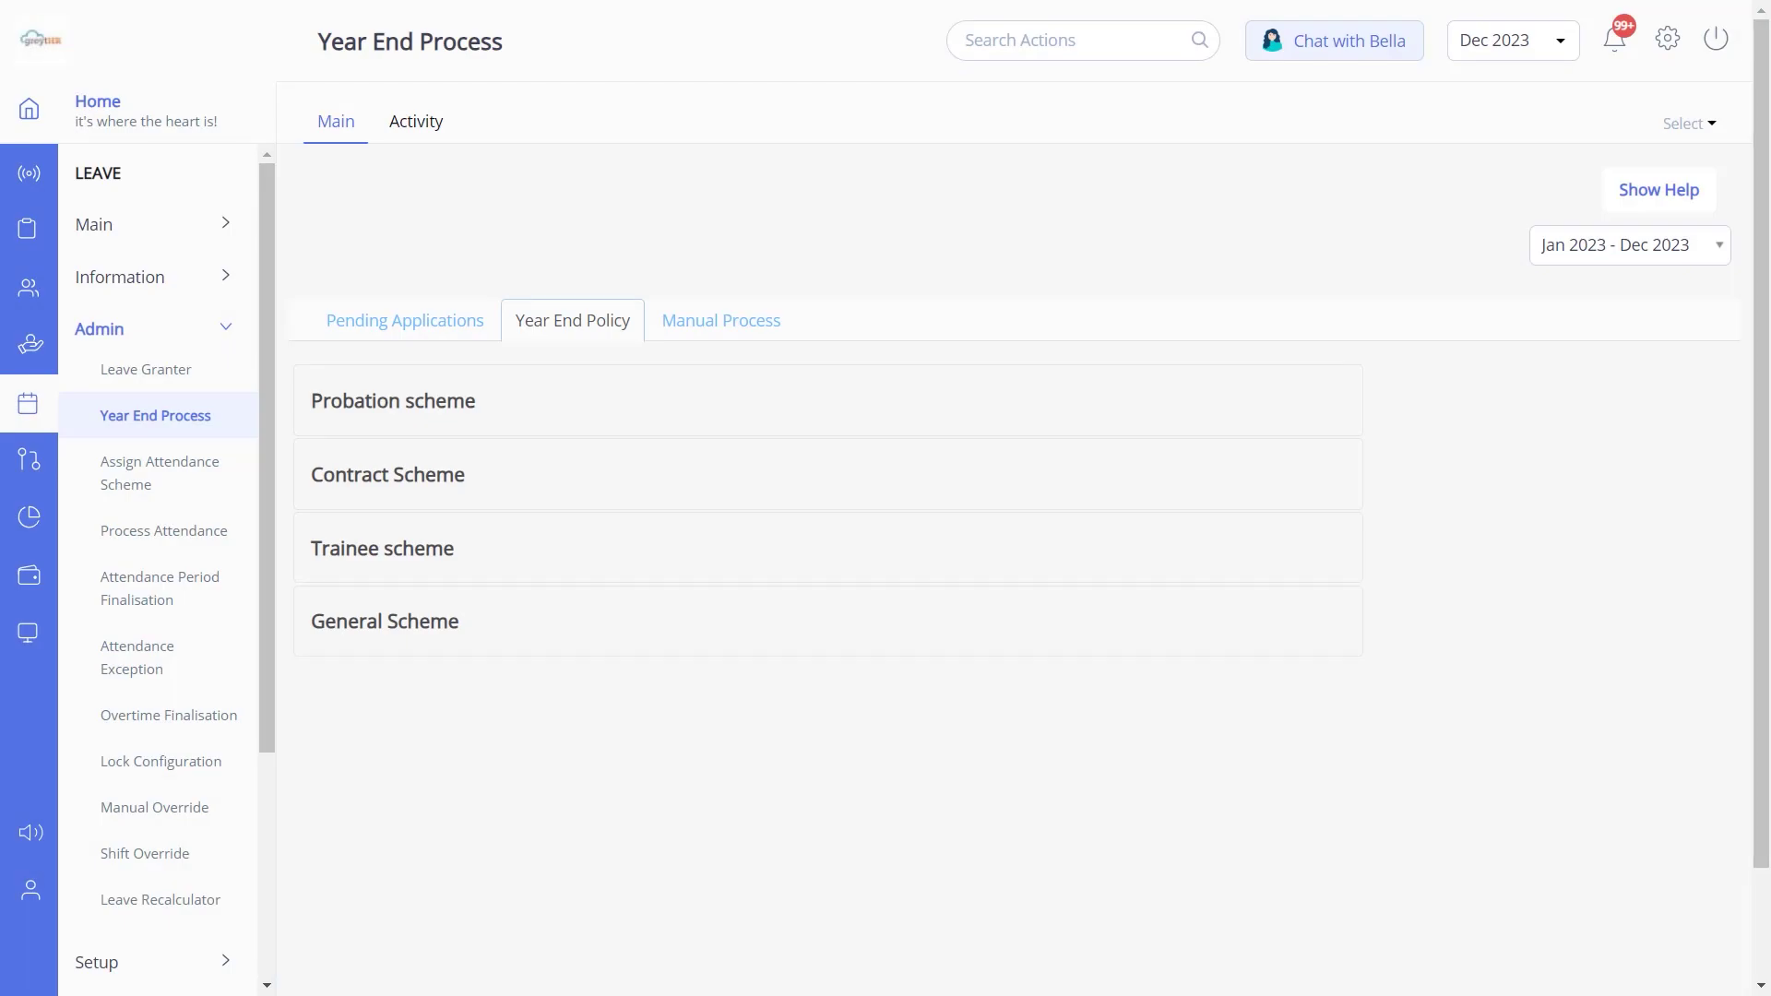
# Edit General Scheme's Earned Leave rule: carry forward 10 days, transfer raised from 4 to 5.
pyautogui.click(466, 625)
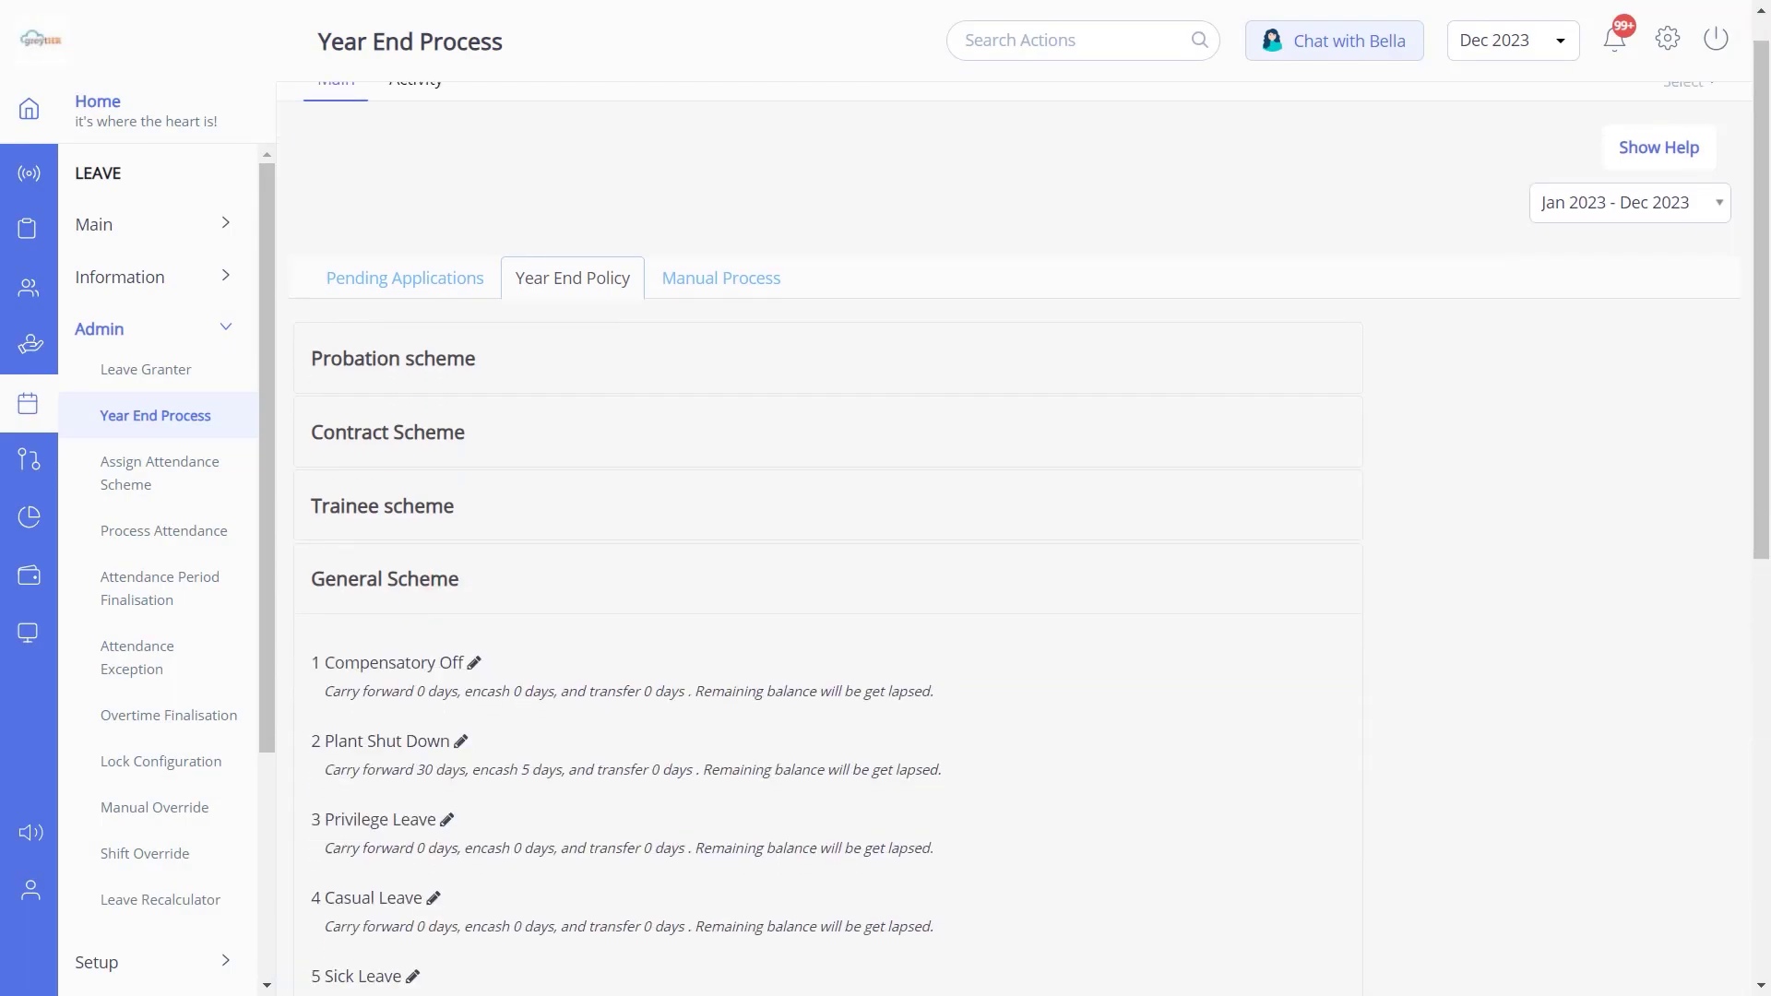
pyautogui.scroll(-5, 830, 553)
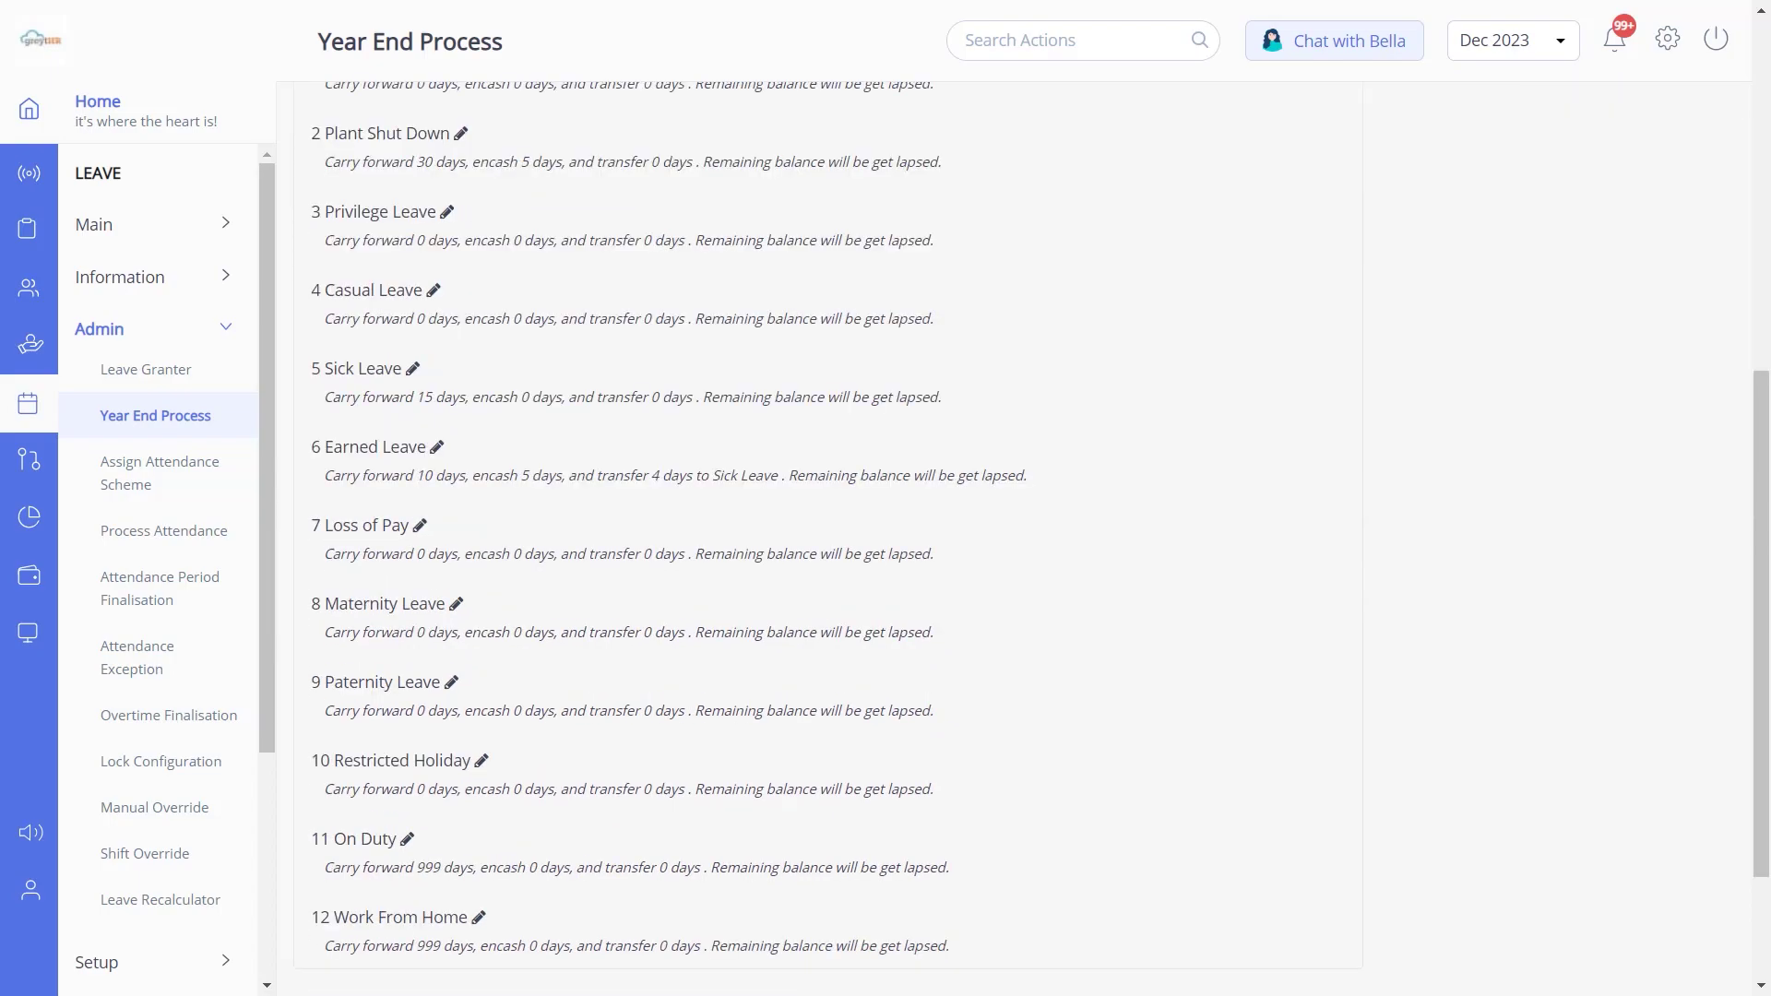
pyautogui.scroll(2, 434, 553)
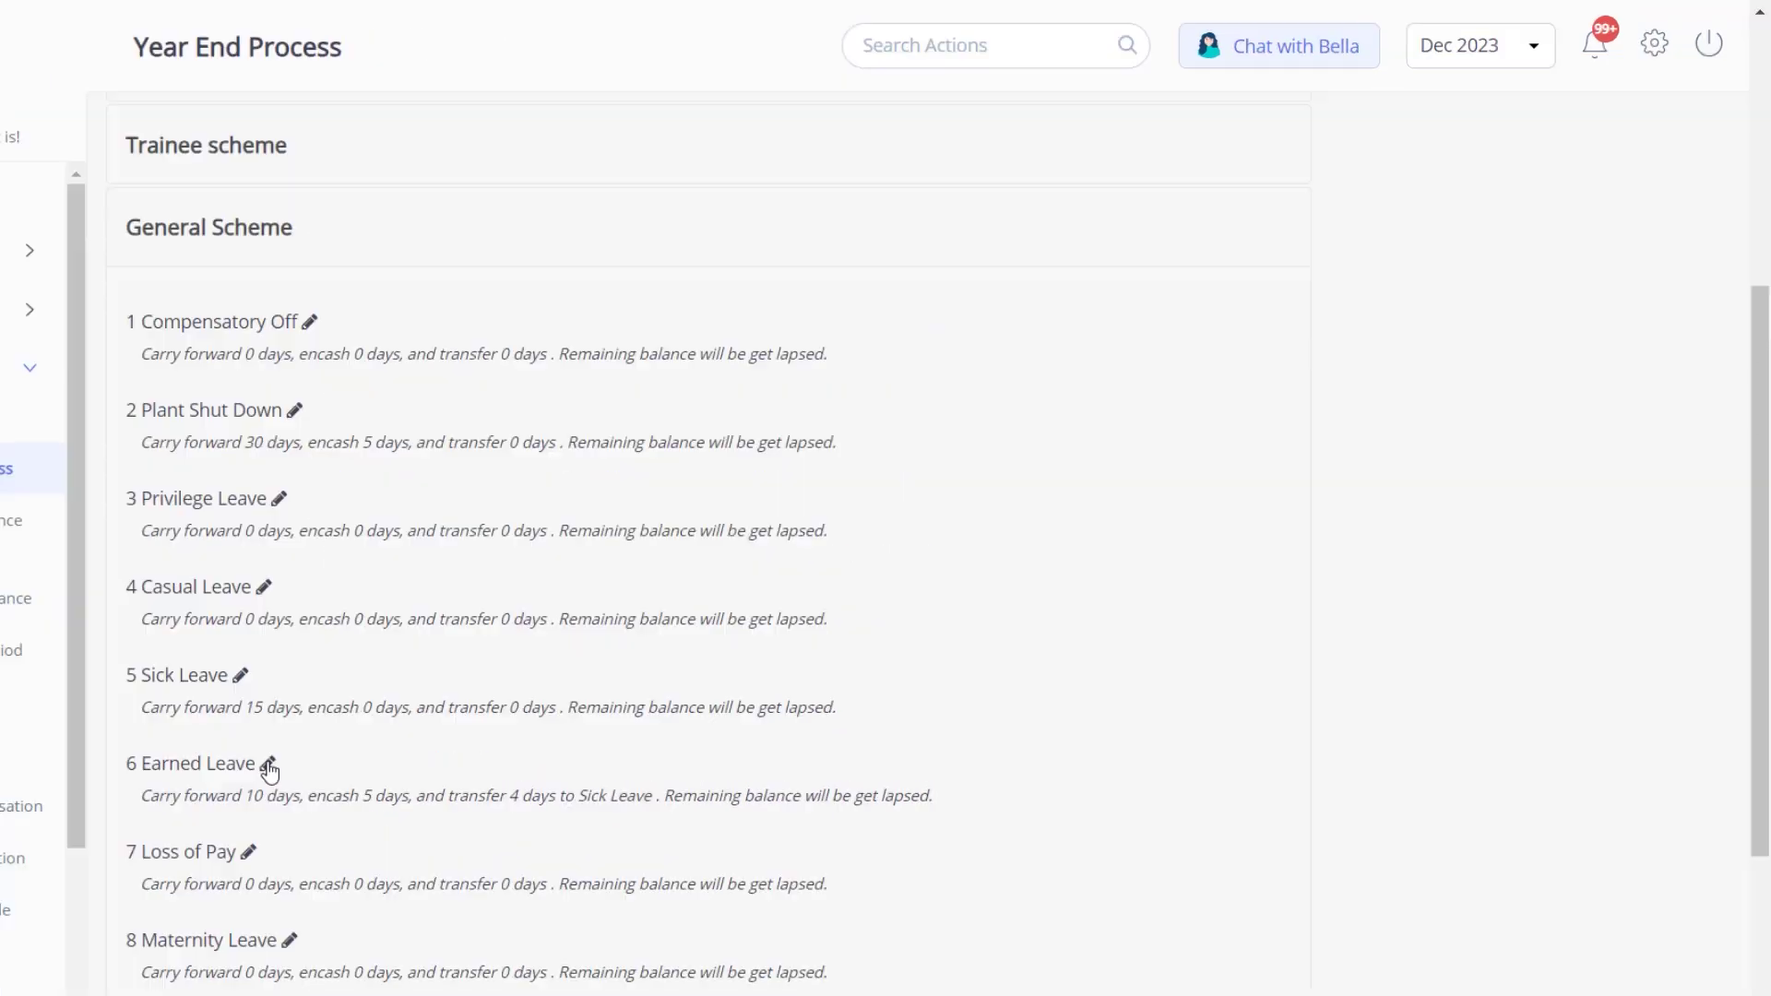
pyautogui.click(434, 667)
pyautogui.doubleClick(684, 448)
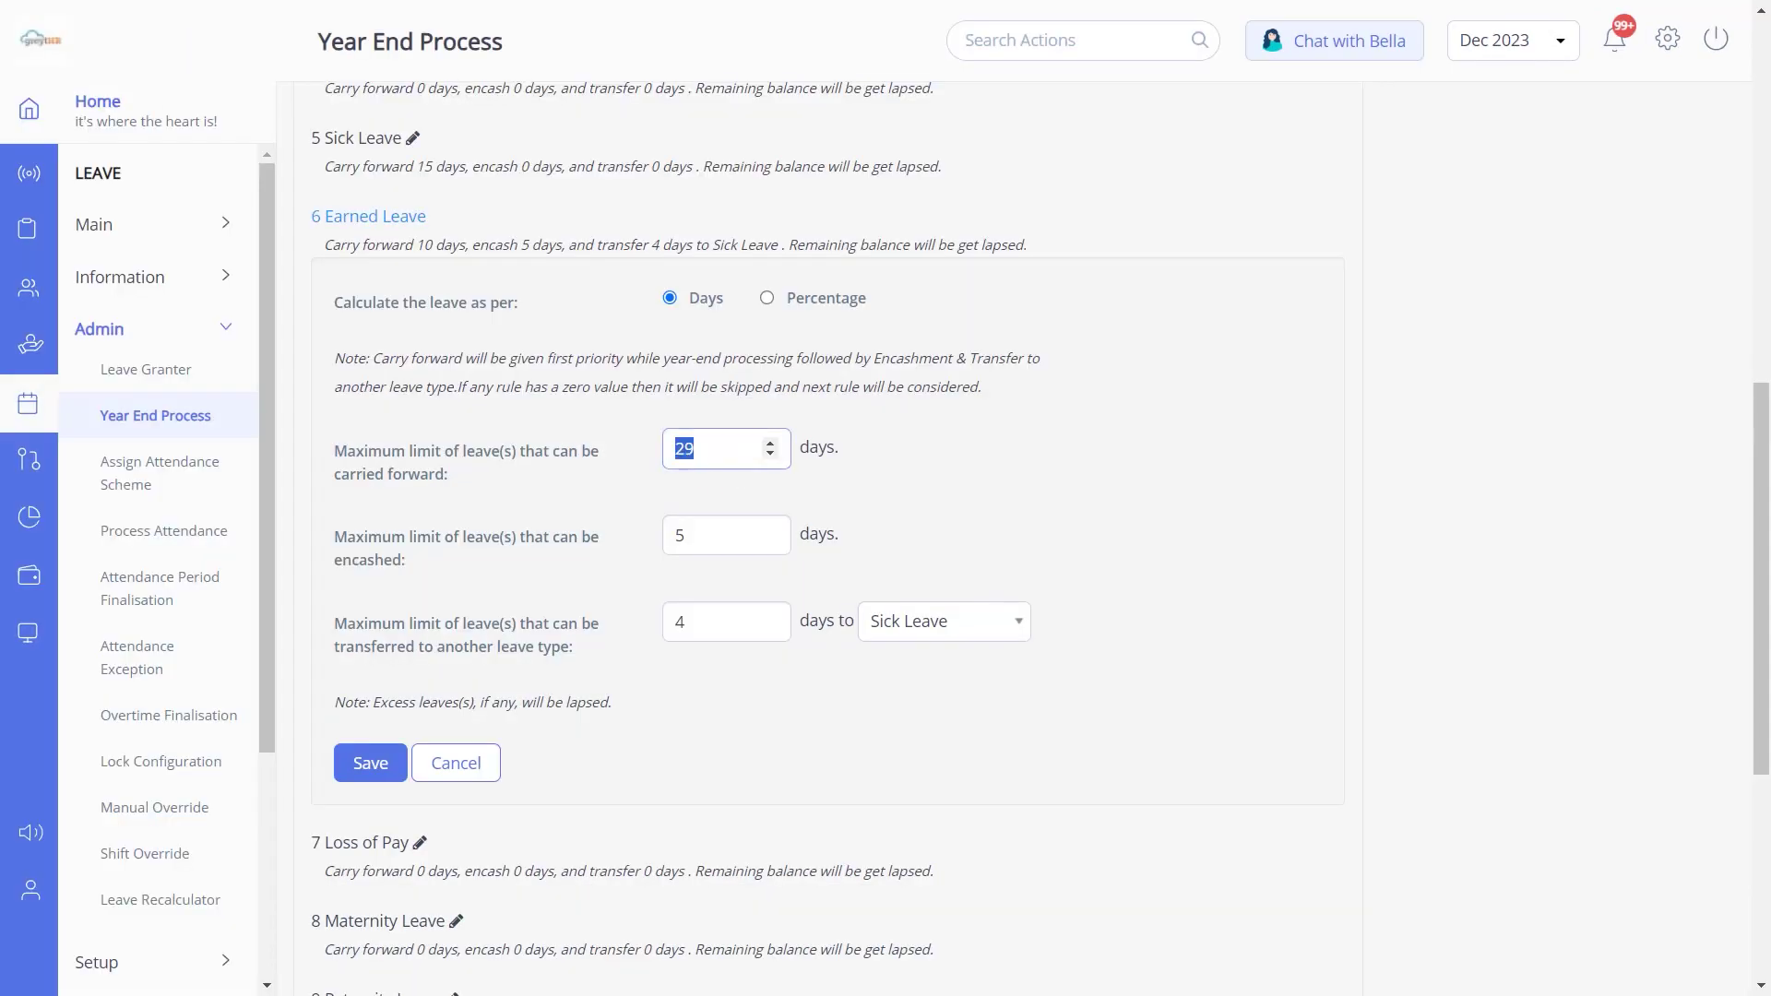
pyautogui.write('10')
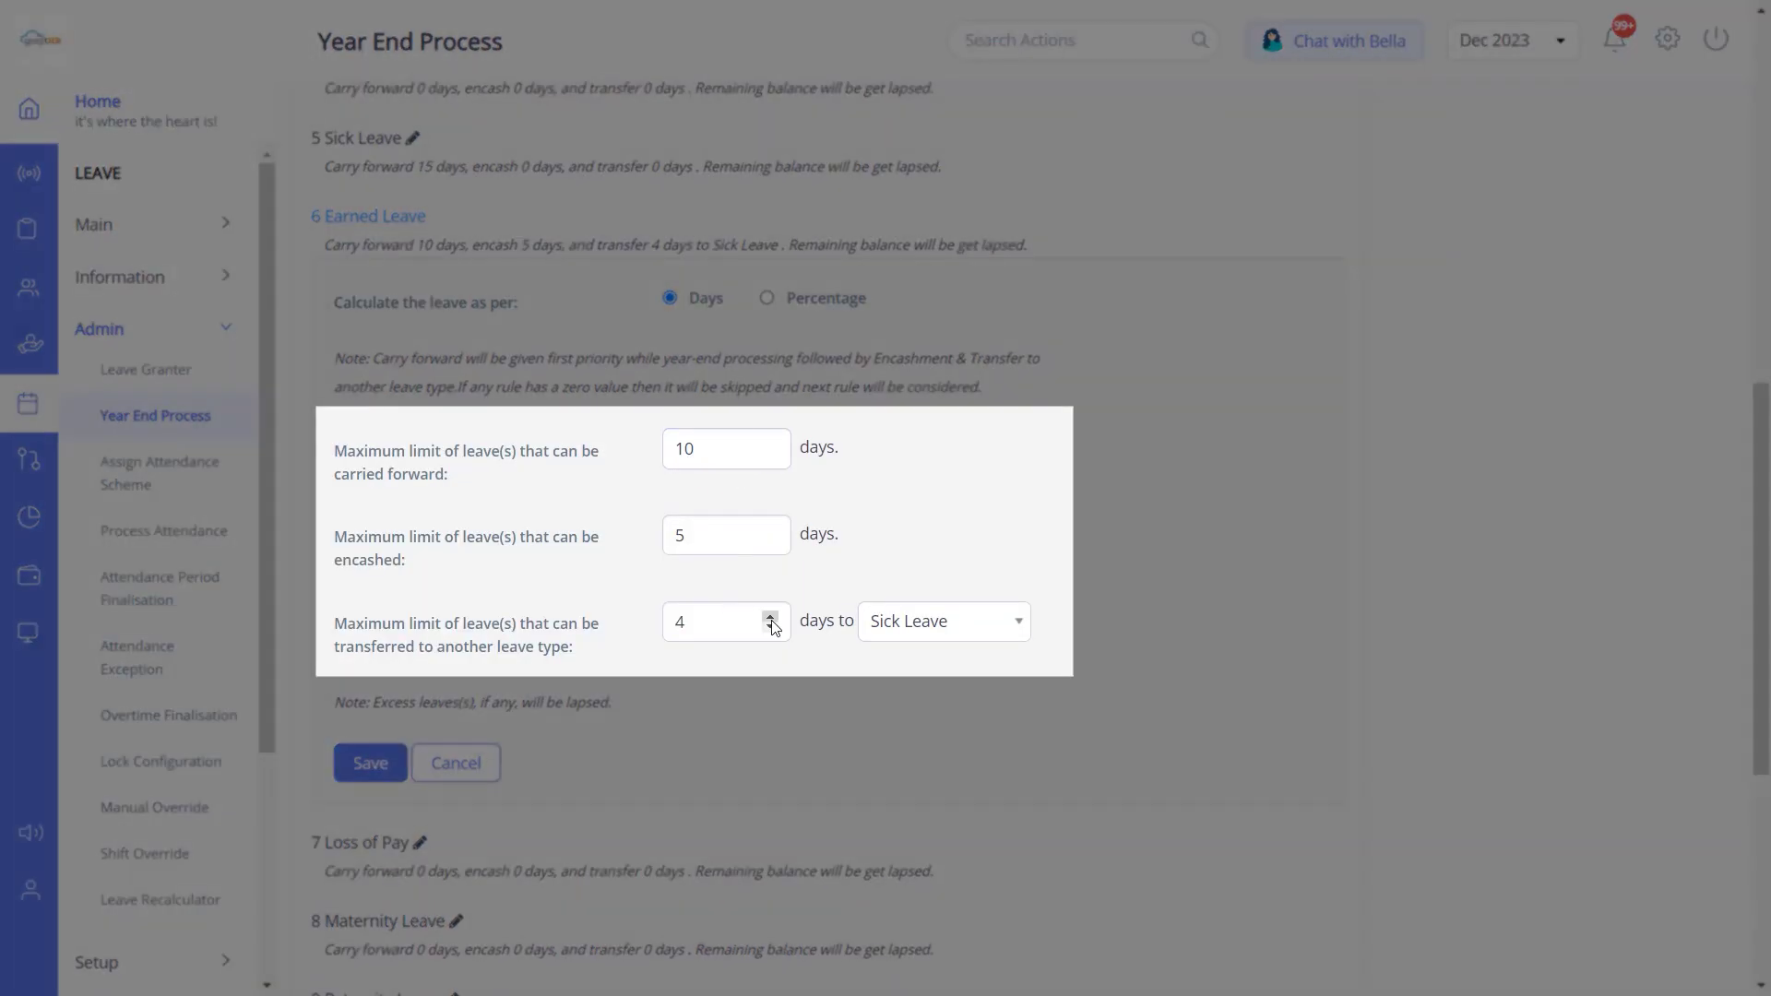
pyautogui.click(769, 616)
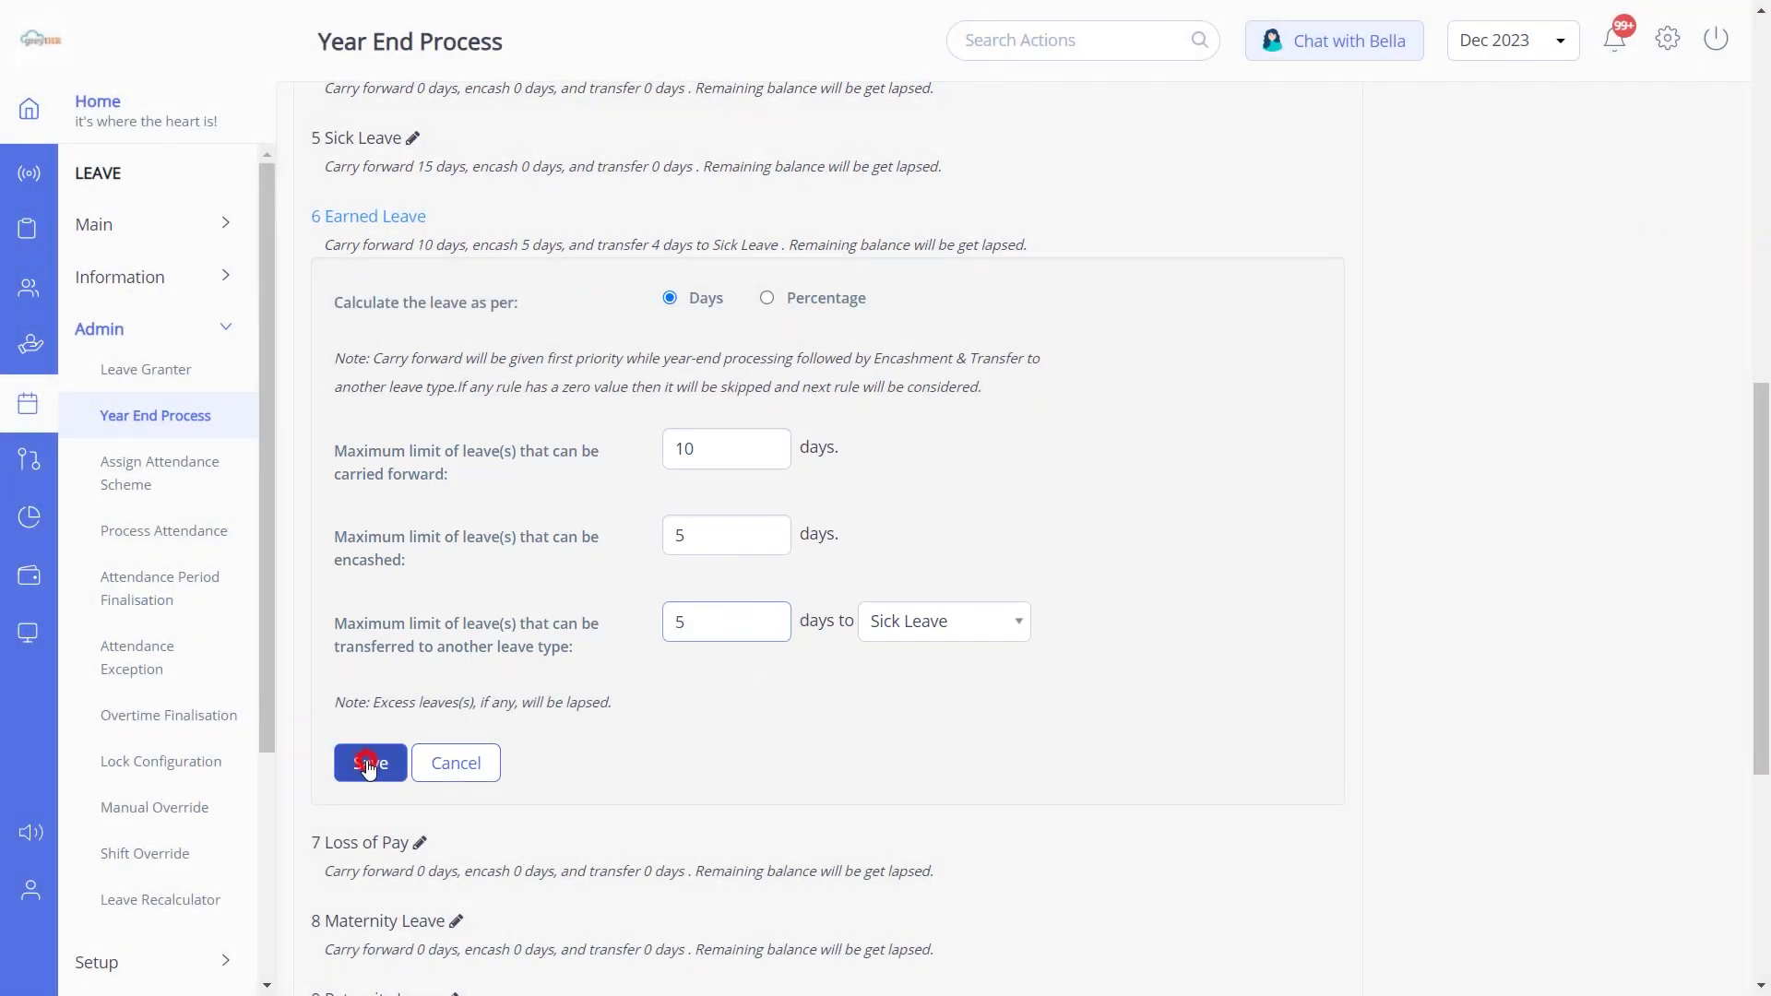
# Save the Earned Leave carry-forward and transfer changes.
pyautogui.click(371, 763)
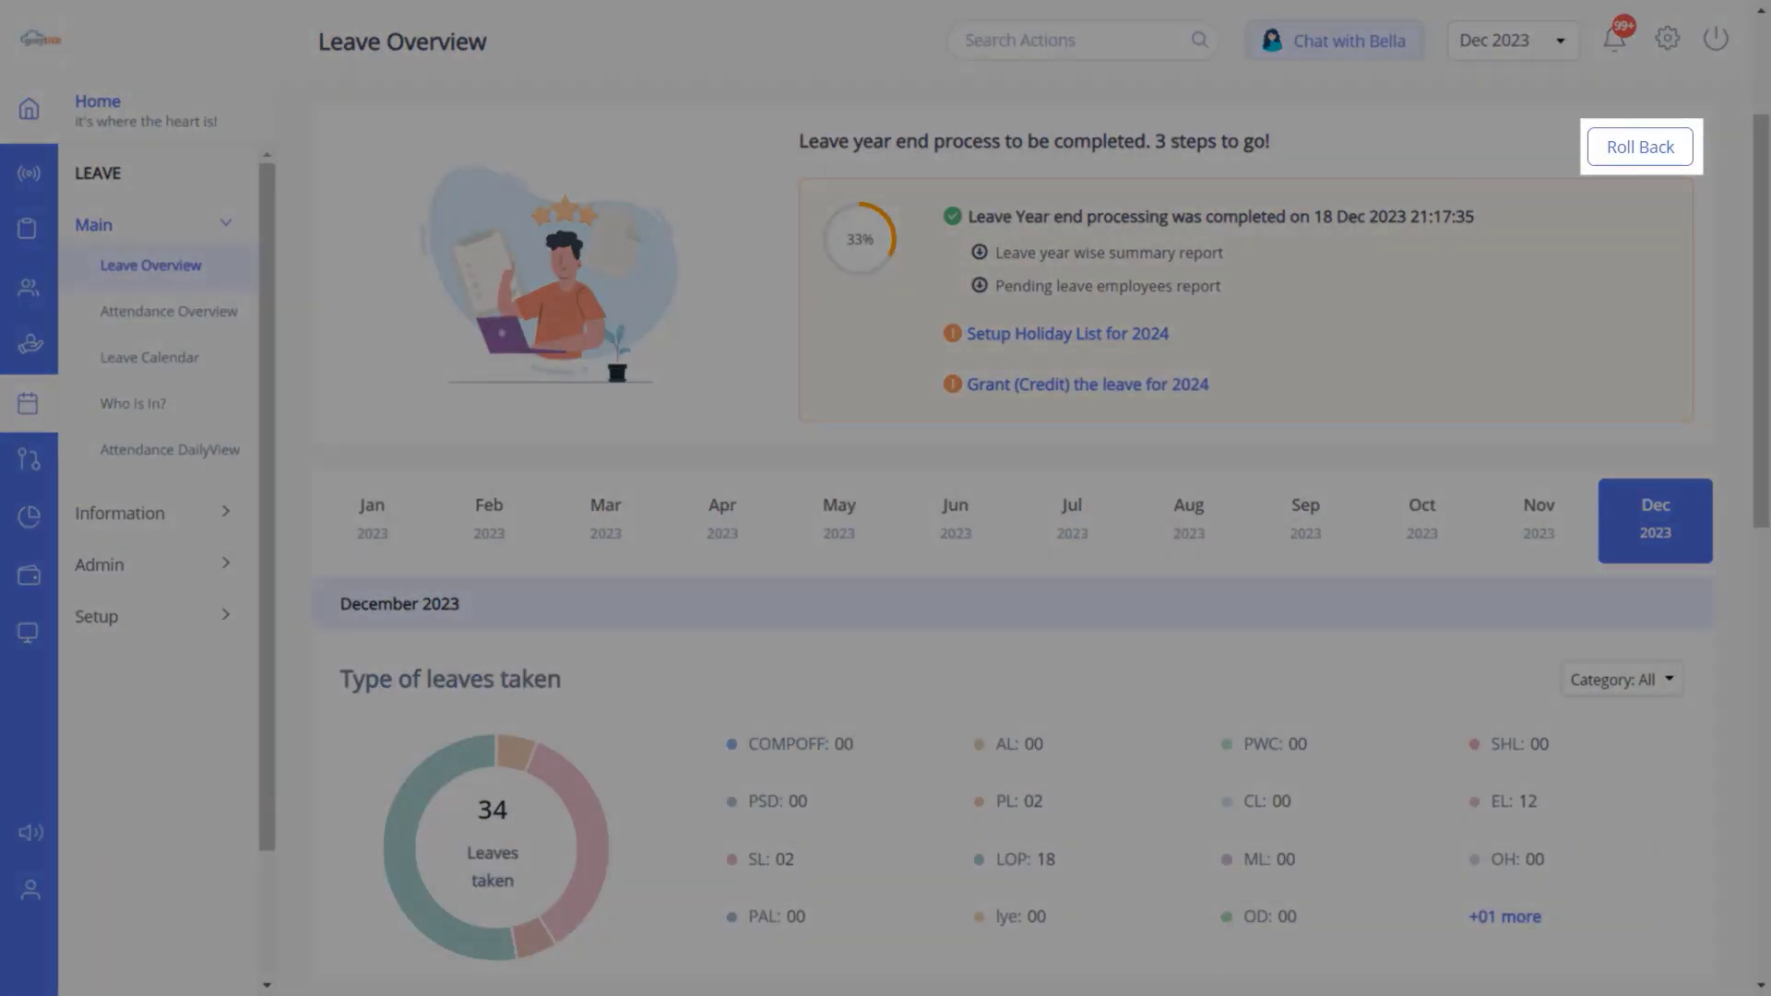
# Confirm rolling back the 2023 year end, then confirm running 2023 year end again.
pyautogui.click(1640, 147)
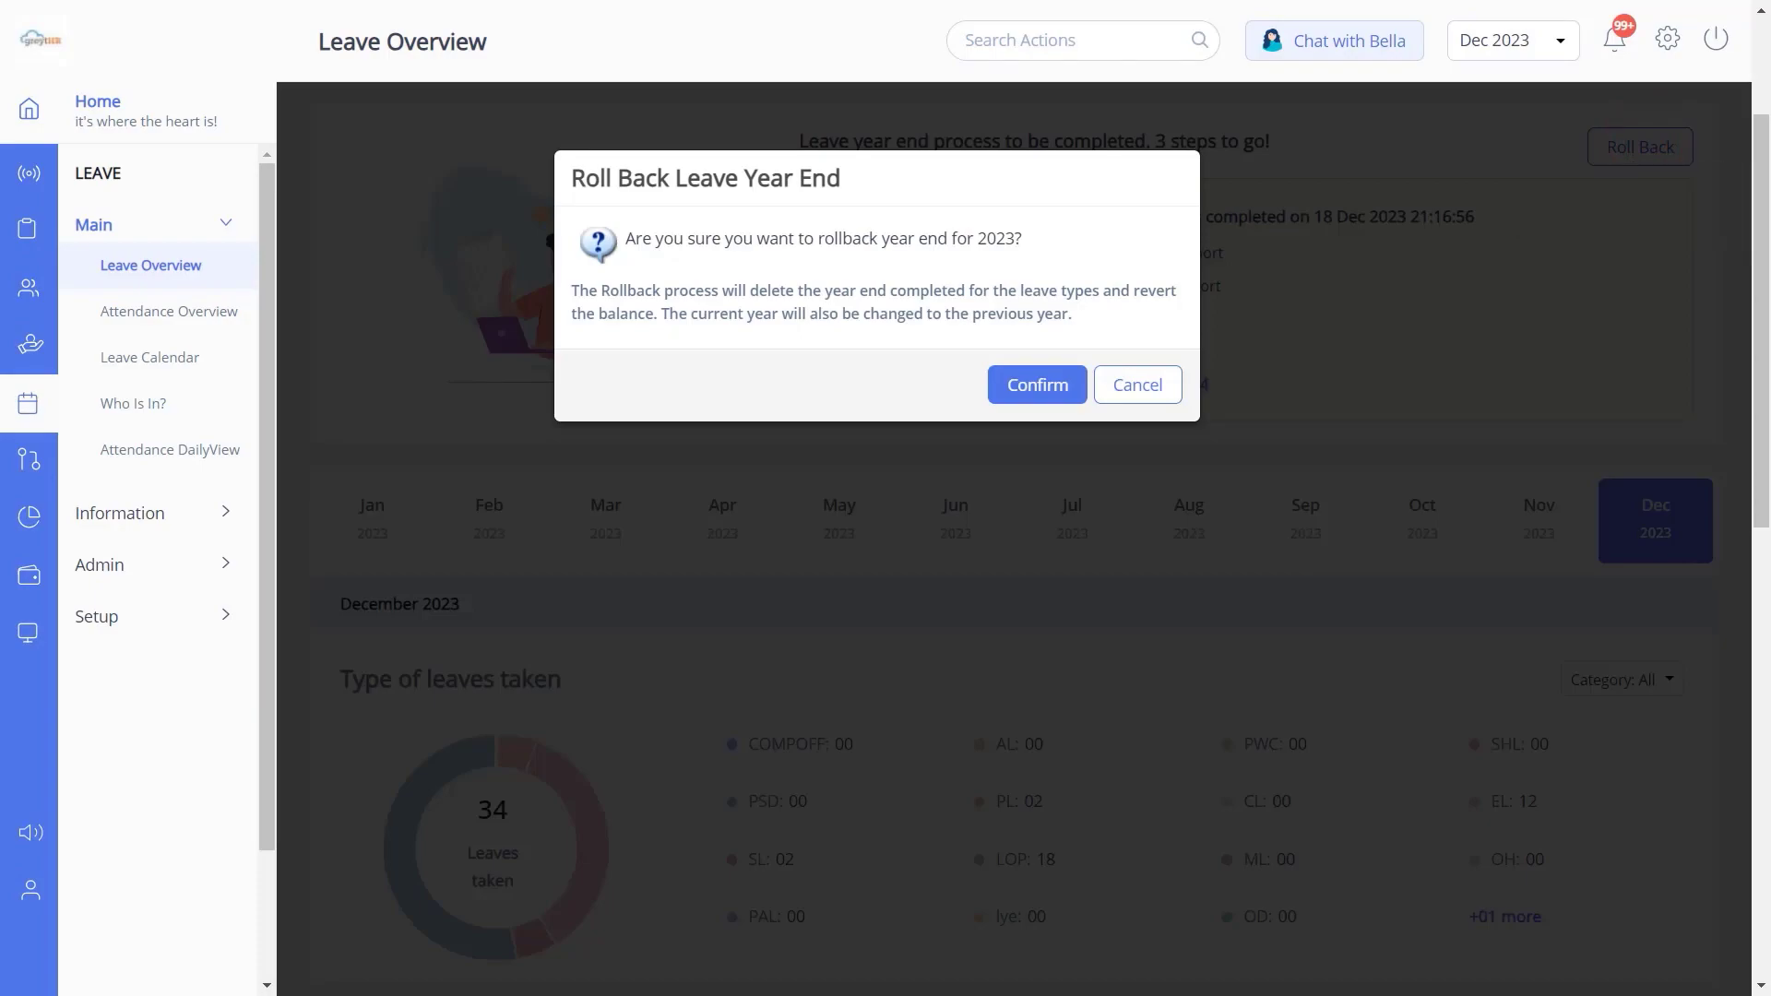
pyautogui.click(1038, 385)
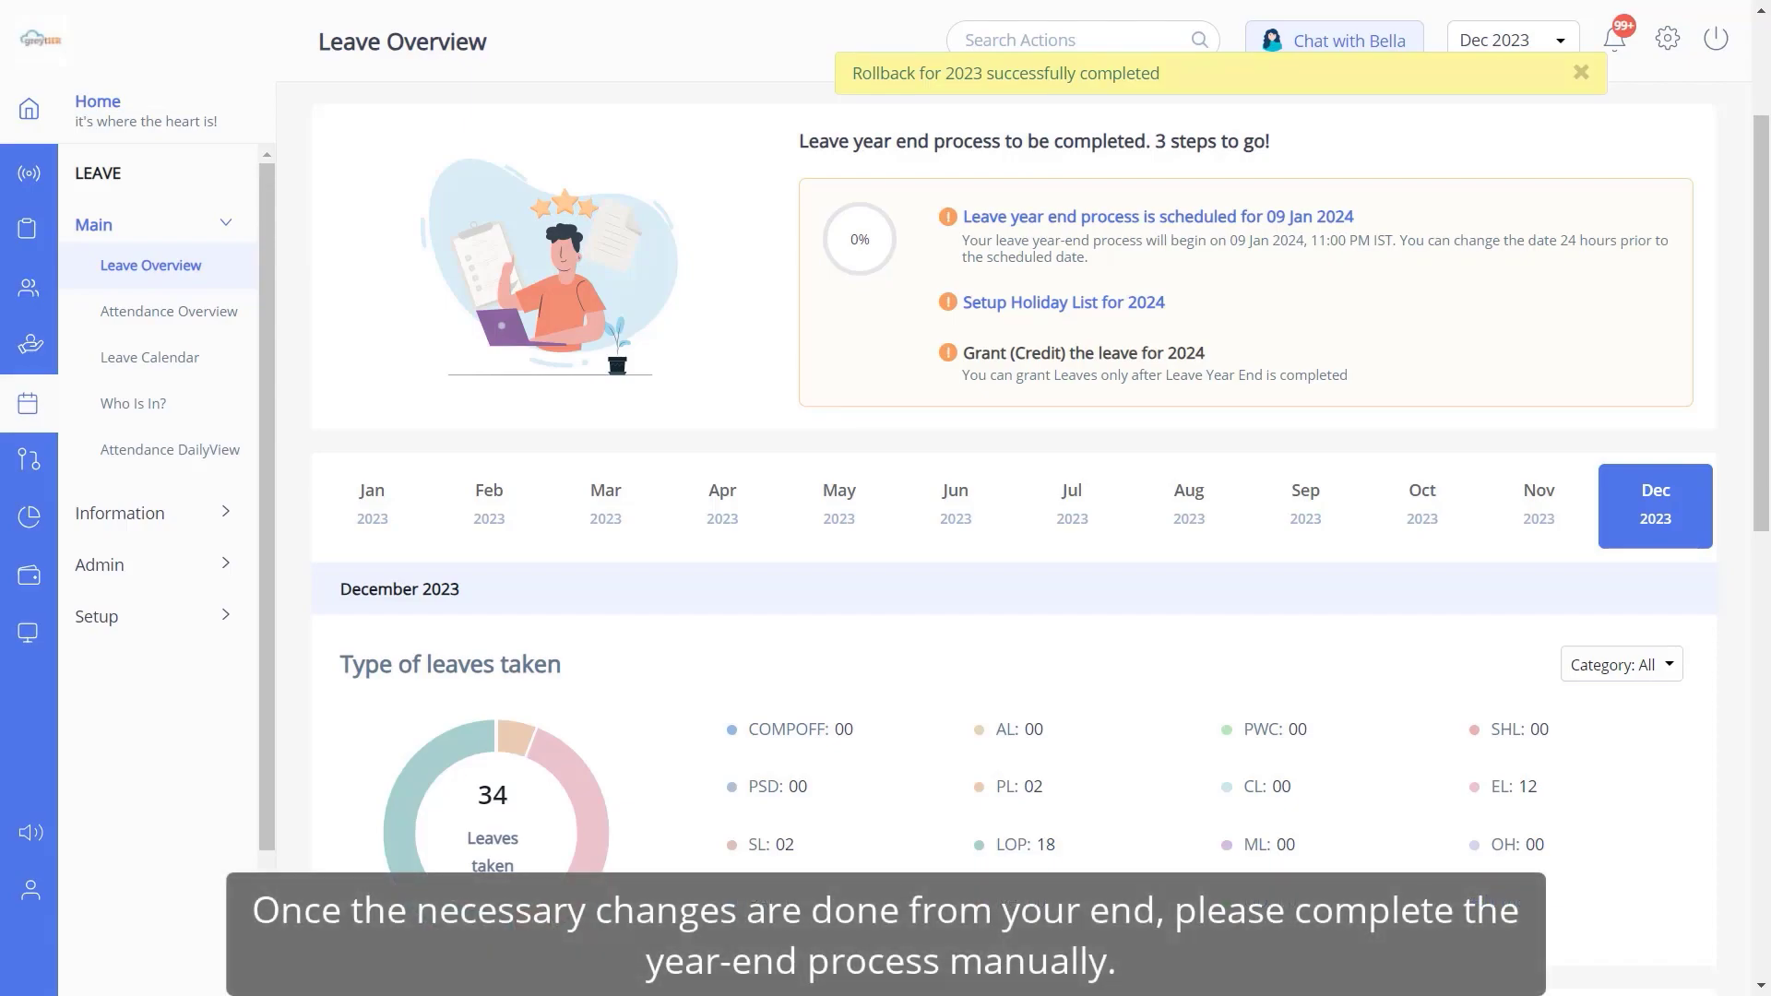
pyautogui.click(1265, 212)
pyautogui.click(1038, 320)
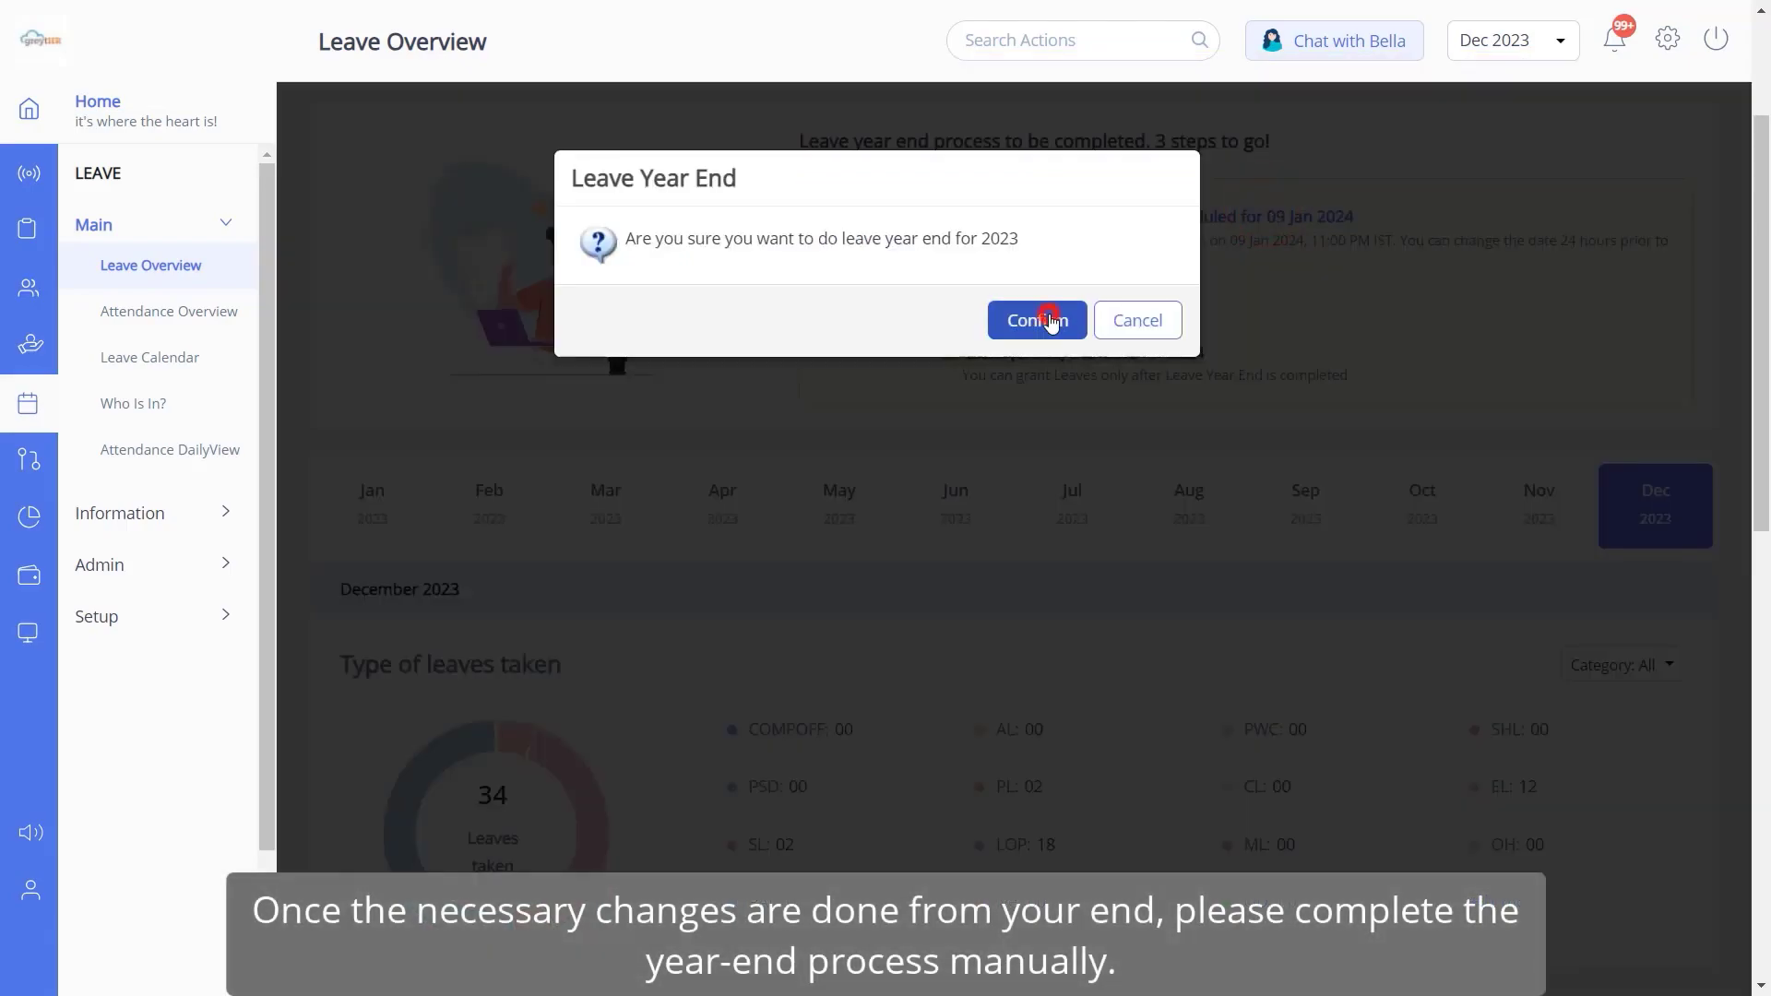